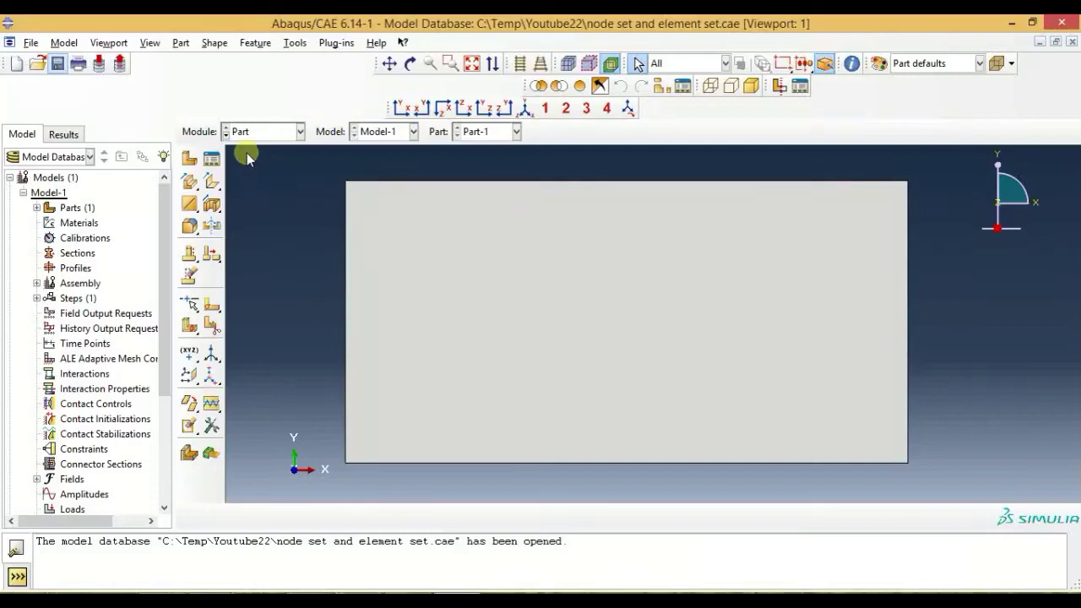
# Step: Switch the Module to Load, then open and cancel the Create Set dialog
pyautogui.click(266, 133)
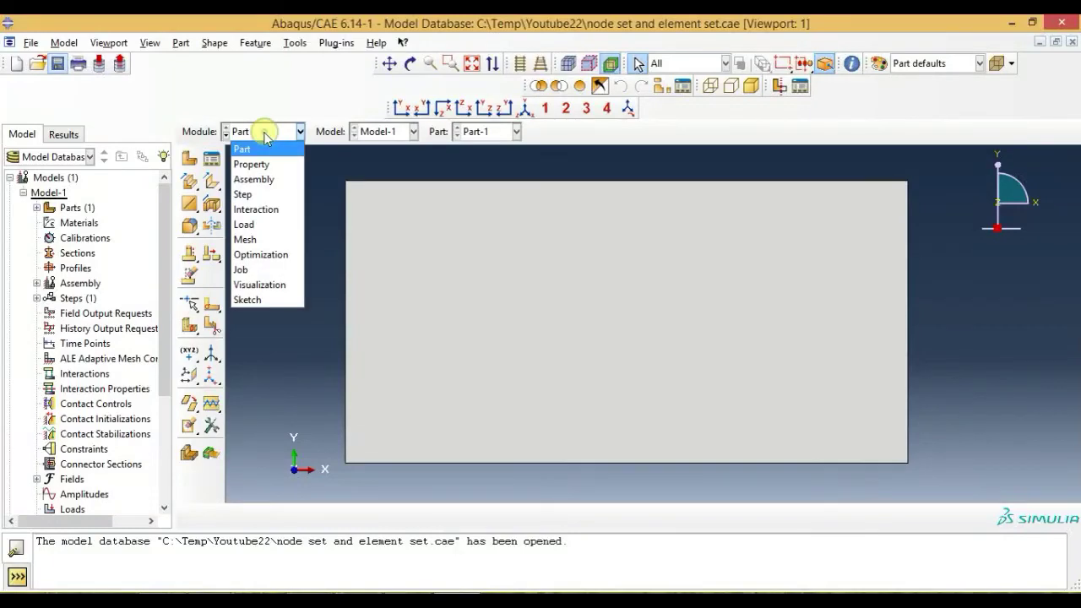
pyautogui.click(257, 224)
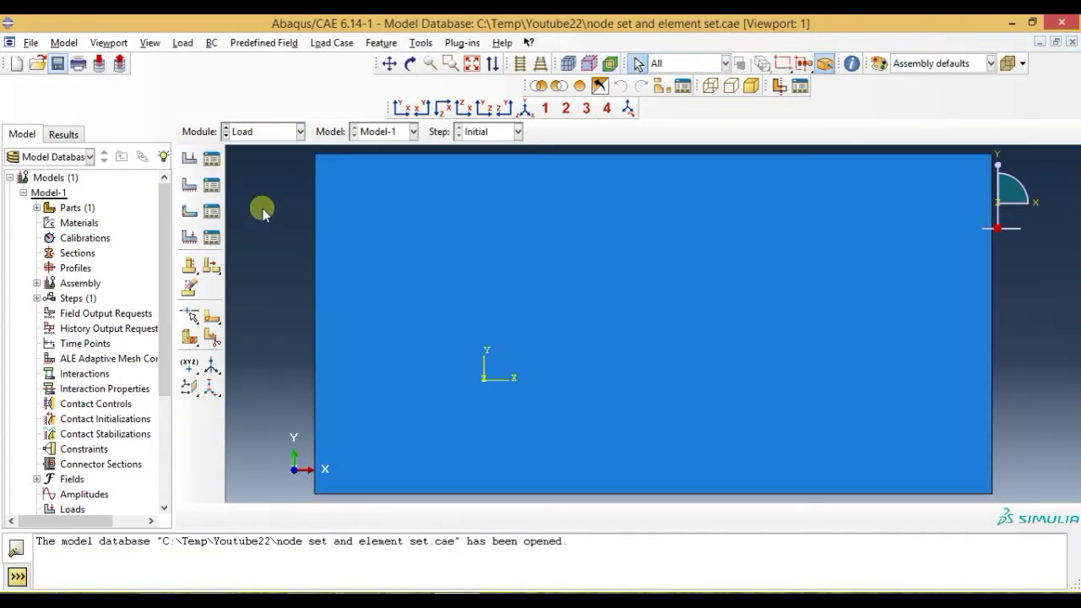
pyautogui.click(420, 42)
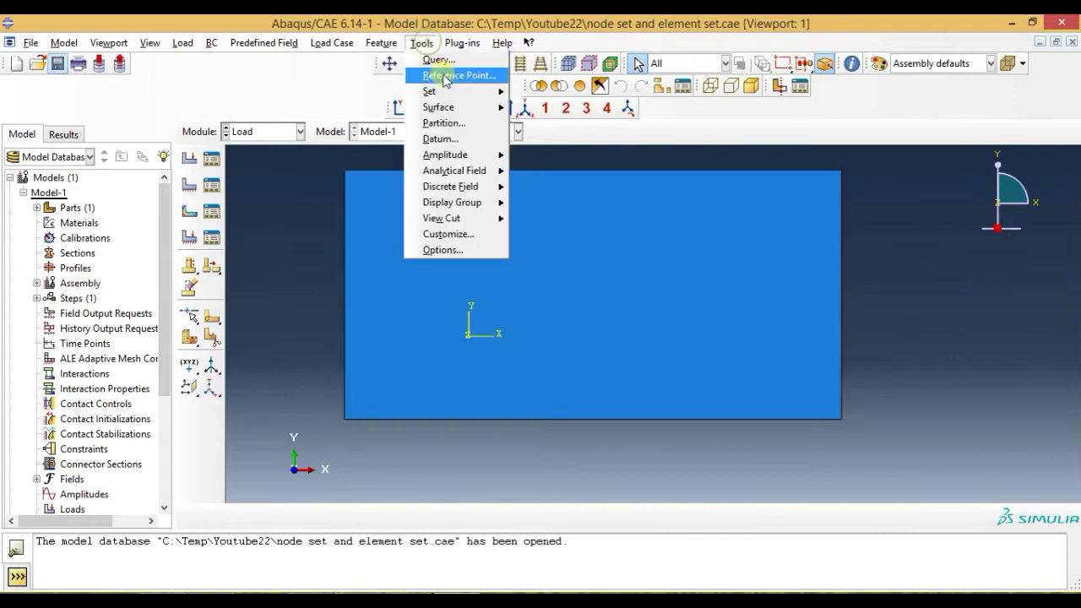
pyautogui.moveTo(456, 92)
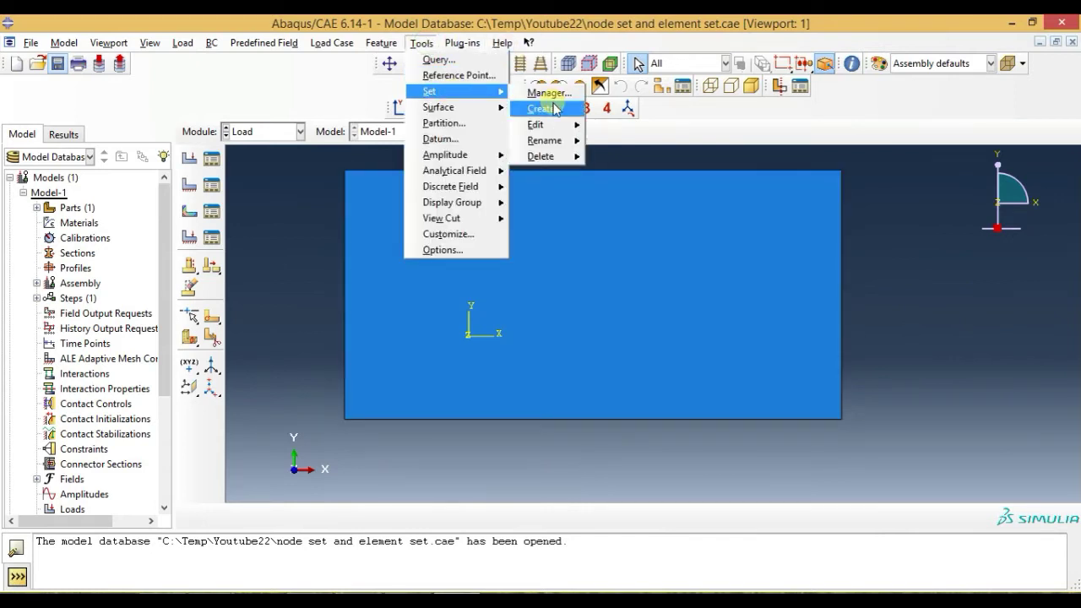
pyautogui.click(555, 110)
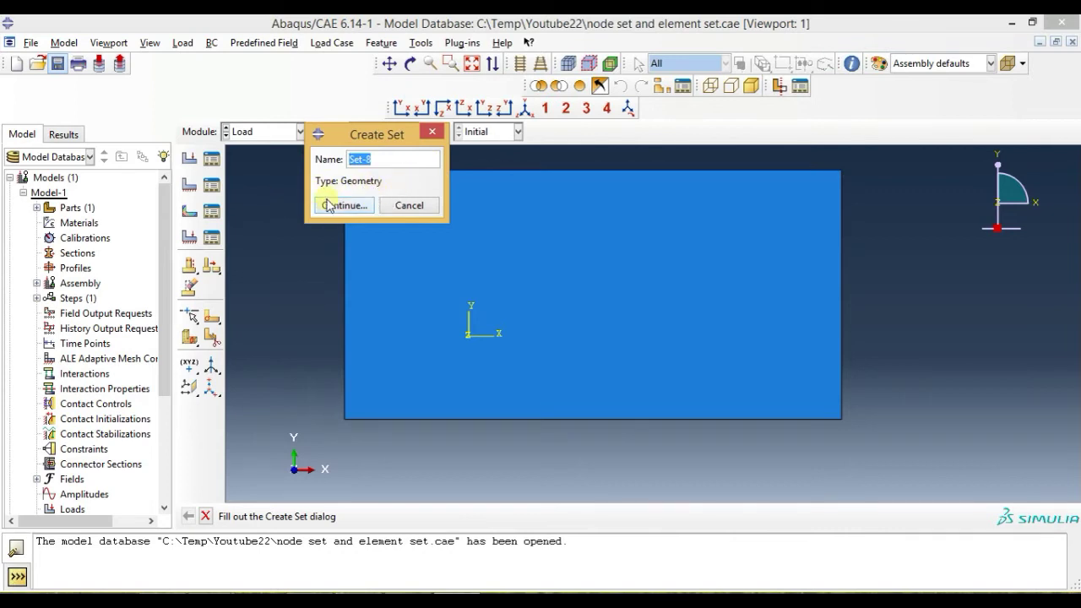
pyautogui.click(409, 208)
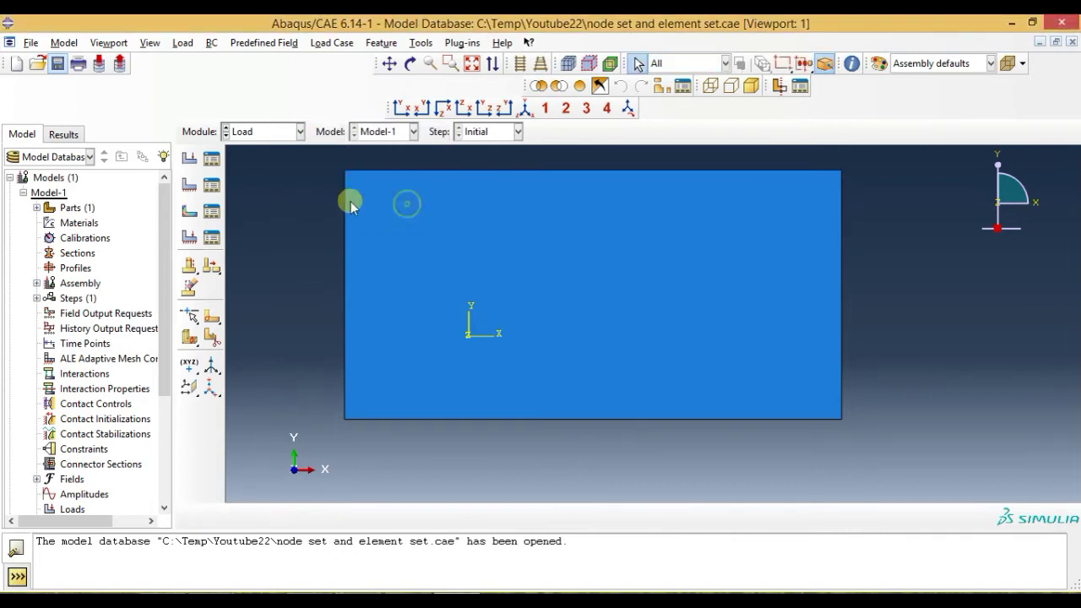
# Step: Switch to the Mesh module and dismiss the dependent-instance seeding error
pyautogui.click(267, 136)
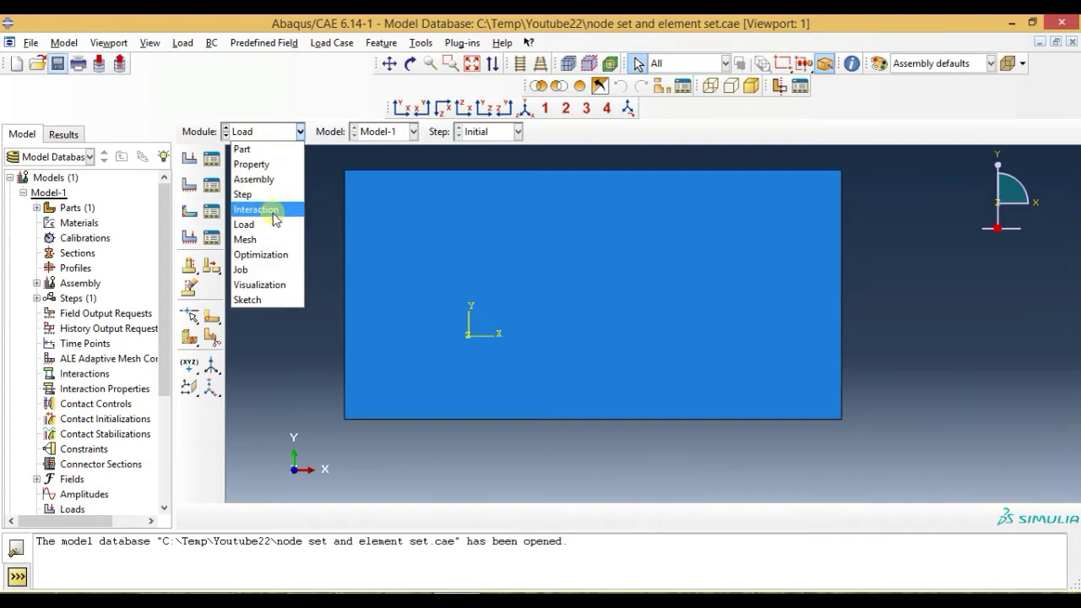
pyautogui.click(276, 241)
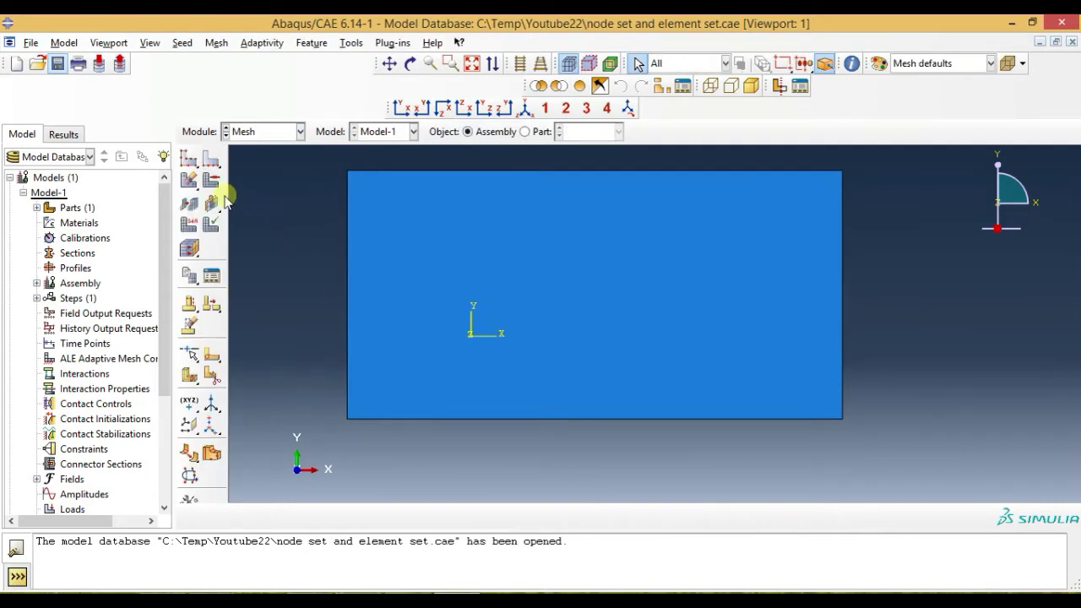
pyautogui.click(193, 160)
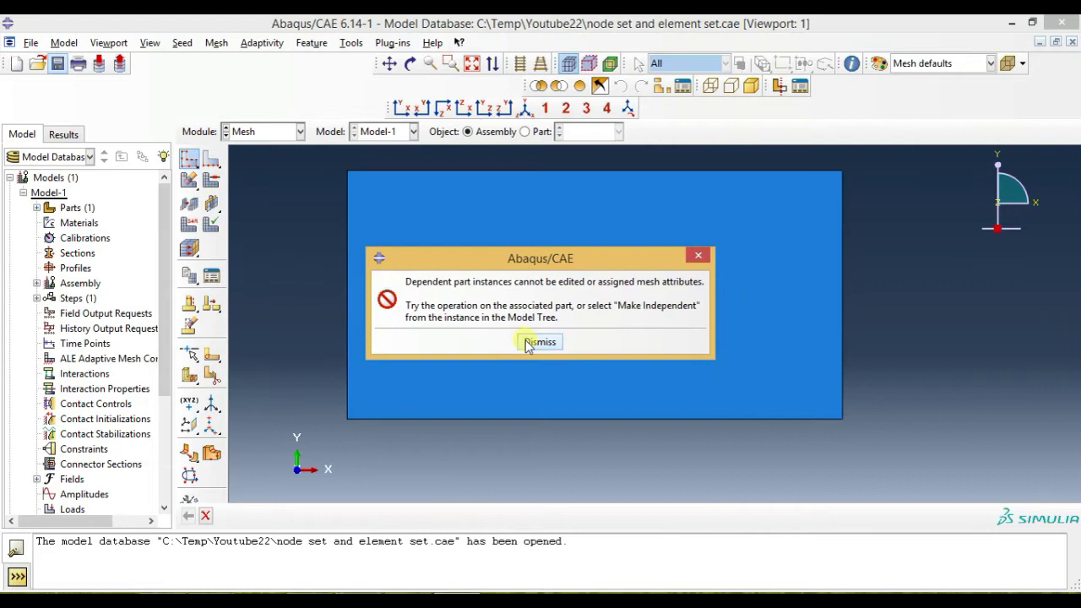
pyautogui.click(540, 341)
# Step: Apply global seeds to Part-1 and mesh it into 1800 elements
pyautogui.click(524, 132)
pyautogui.click(190, 161)
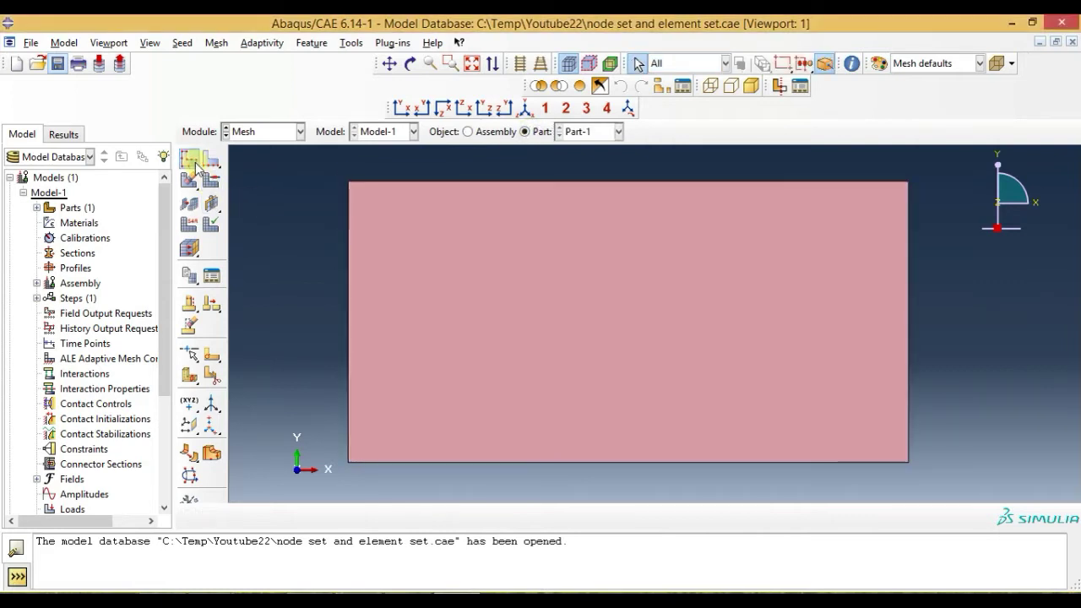
pyautogui.click(319, 452)
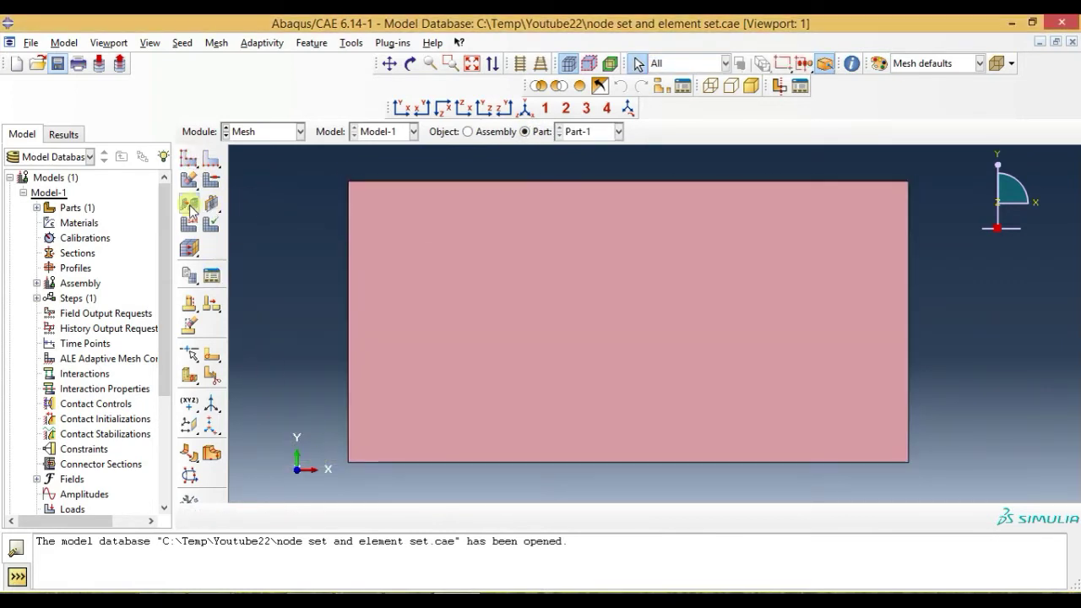
pyautogui.moveTo(190, 185); pyautogui.dragTo(207, 189)
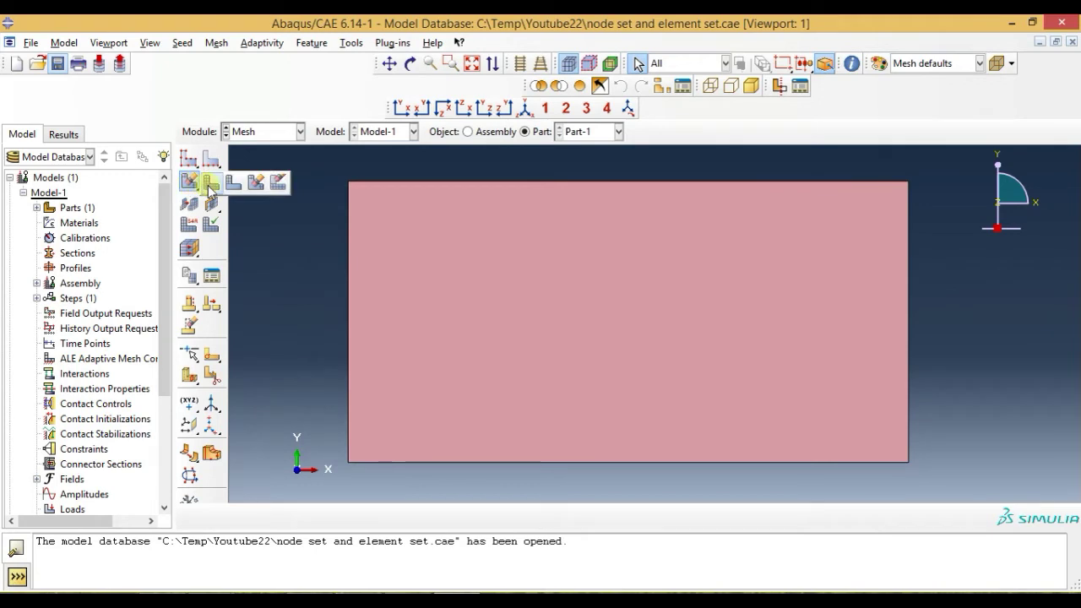
pyautogui.click(314, 518)
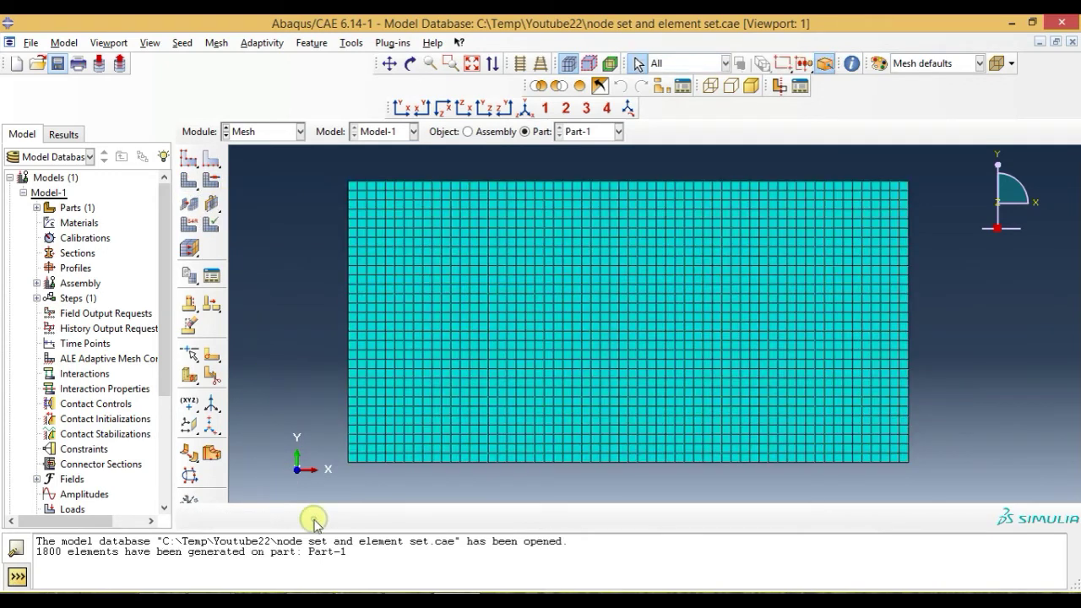
# Step: Return to the Load module and open then cancel the Create Set dialog
pyautogui.click(250, 132)
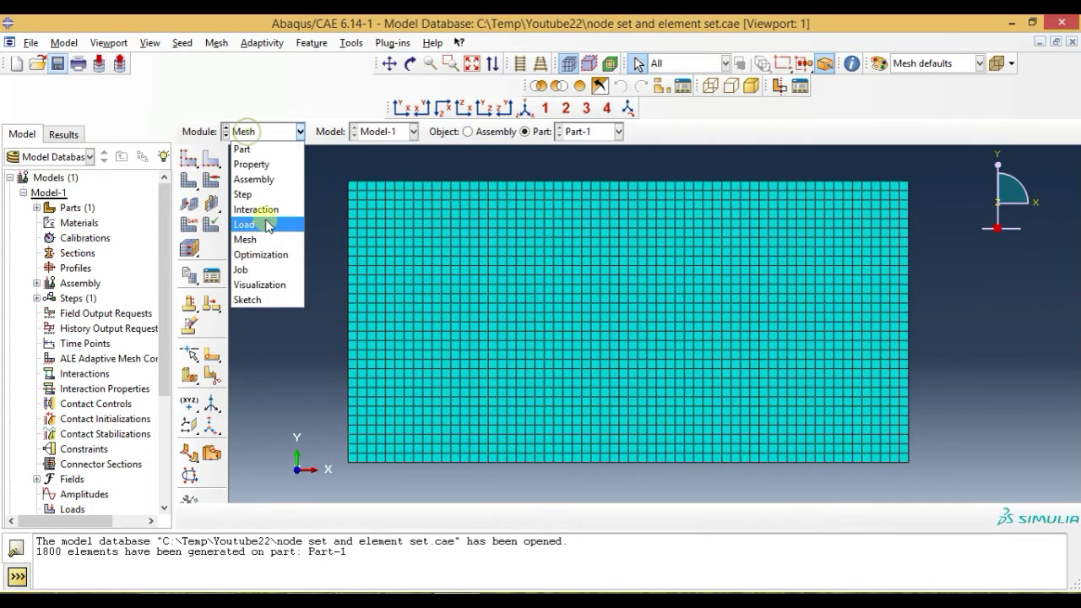
pyautogui.click(262, 222)
pyautogui.click(423, 44)
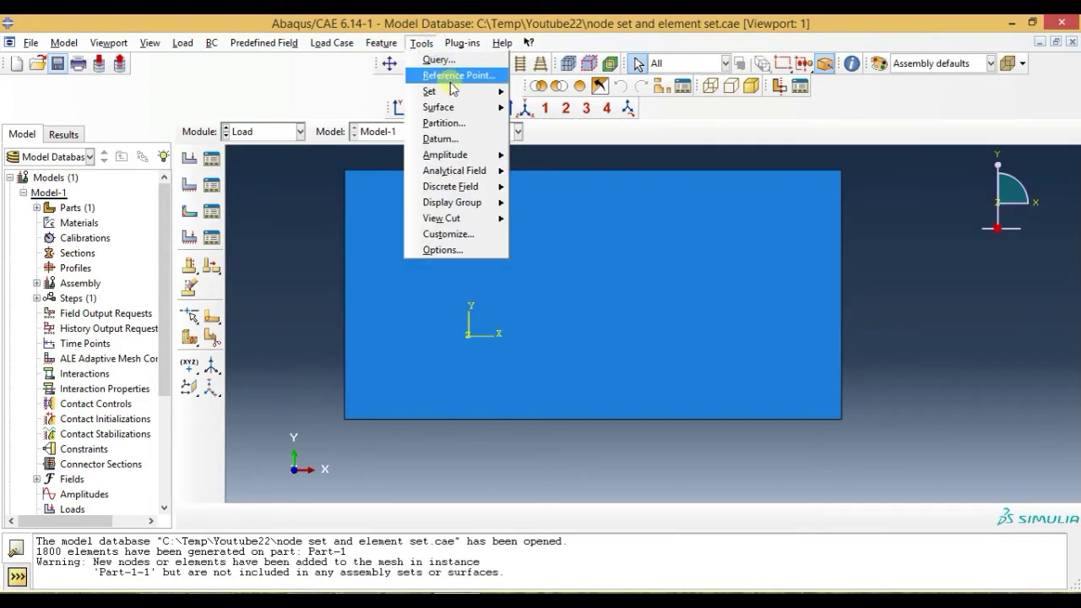
pyautogui.moveTo(431, 91)
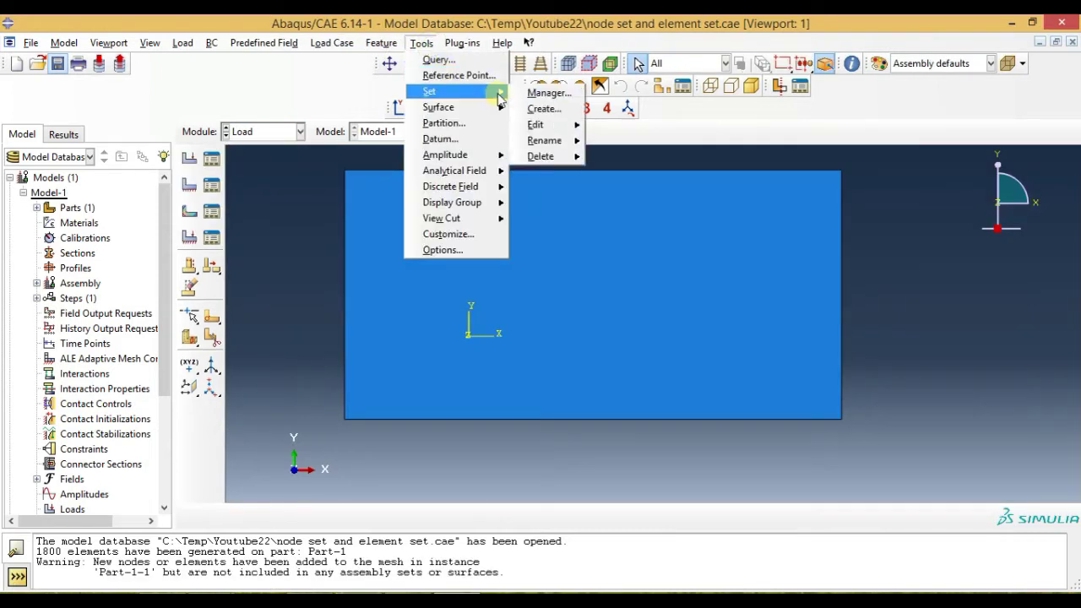
pyautogui.click(553, 108)
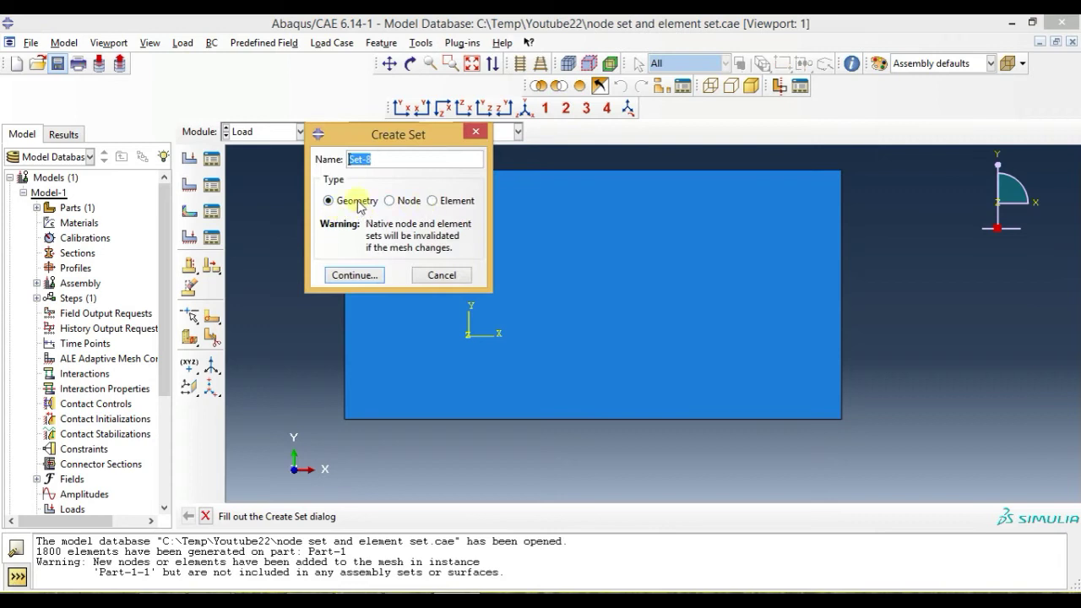
pyautogui.click(442, 276)
# Step: Cycle through the Property and Mesh modules, then return to Load with the plate centred
pyautogui.click(249, 133)
pyautogui.click(251, 164)
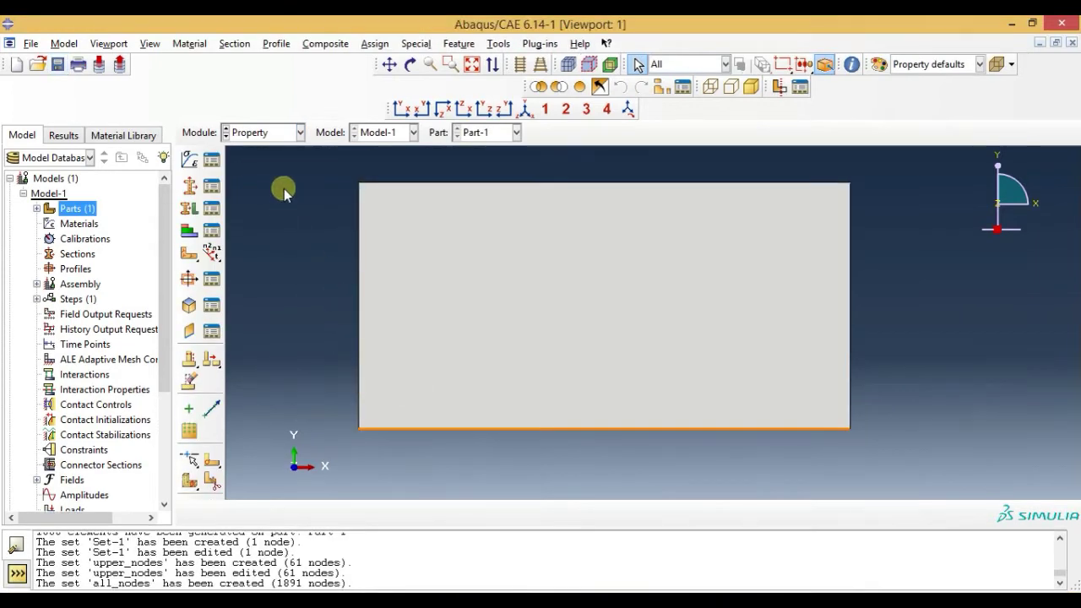
pyautogui.click(269, 132)
pyautogui.click(268, 240)
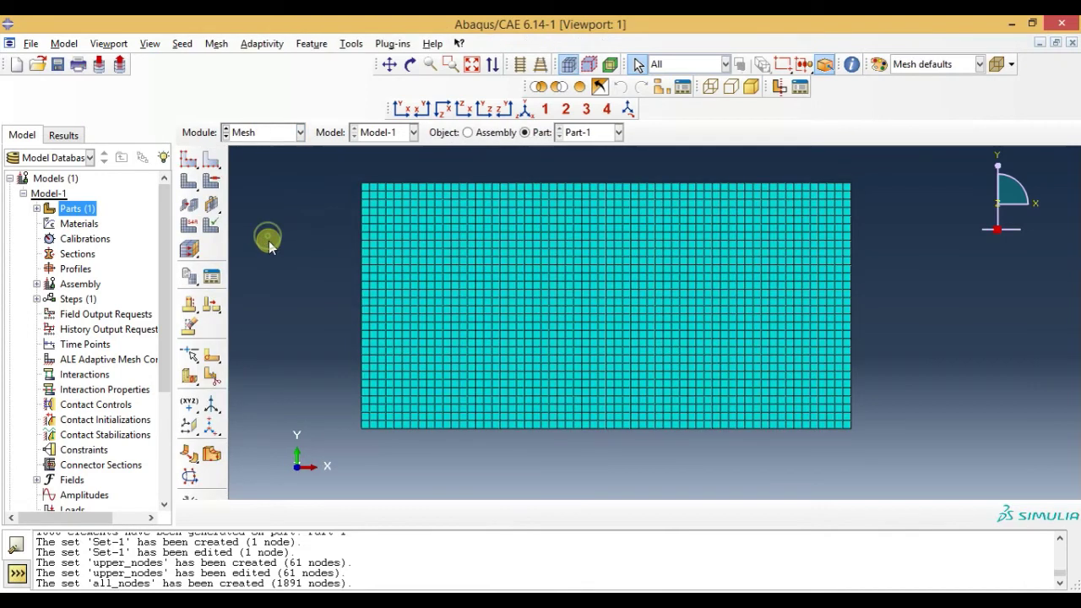
pyautogui.click(269, 132)
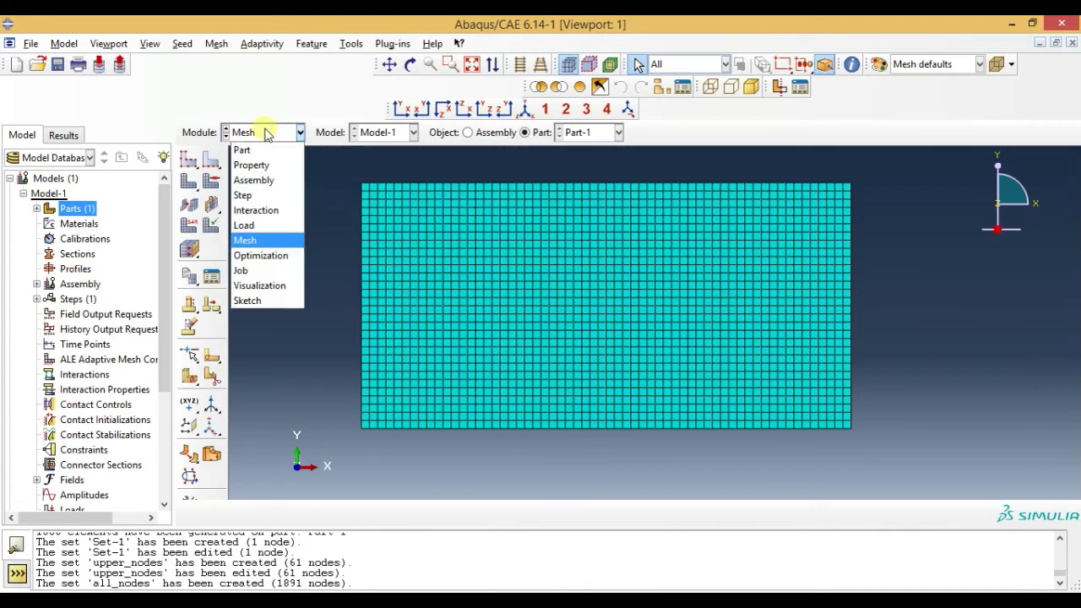
pyautogui.click(258, 225)
pyautogui.moveTo(540, 233)
pyautogui.keyDown('ctrl'); pyautogui.keyDown('alt'); pyautogui.mouseDown(button='middle')
pyautogui.moveTo(573, 300)
pyautogui.moveTo(562, 273)
pyautogui.mouseUp(button='middle'); pyautogui.keyUp('alt'); pyautogui.keyUp('ctrl')
# Step: Define element set Set-4 holding only the plate mesh's bottom-left corner element
pyautogui.click(421, 44)
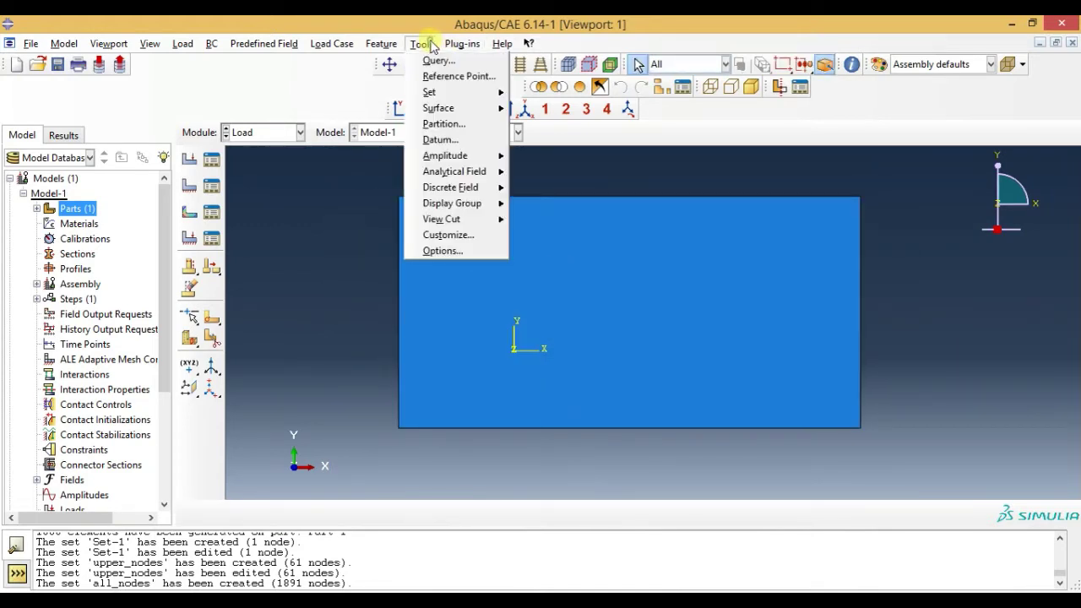
pyautogui.click(452, 95)
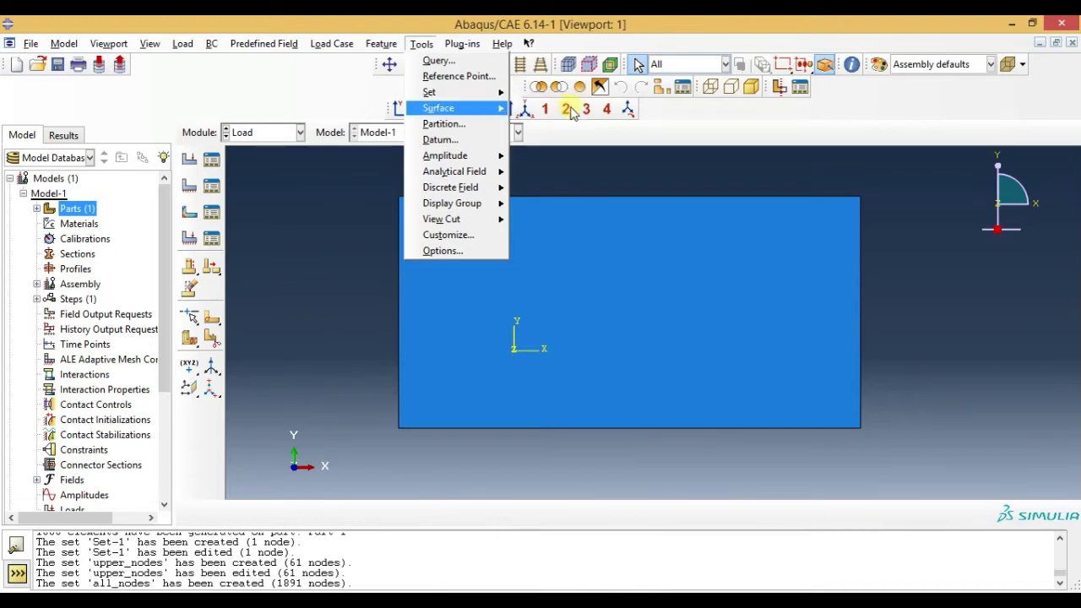
pyautogui.click(553, 93)
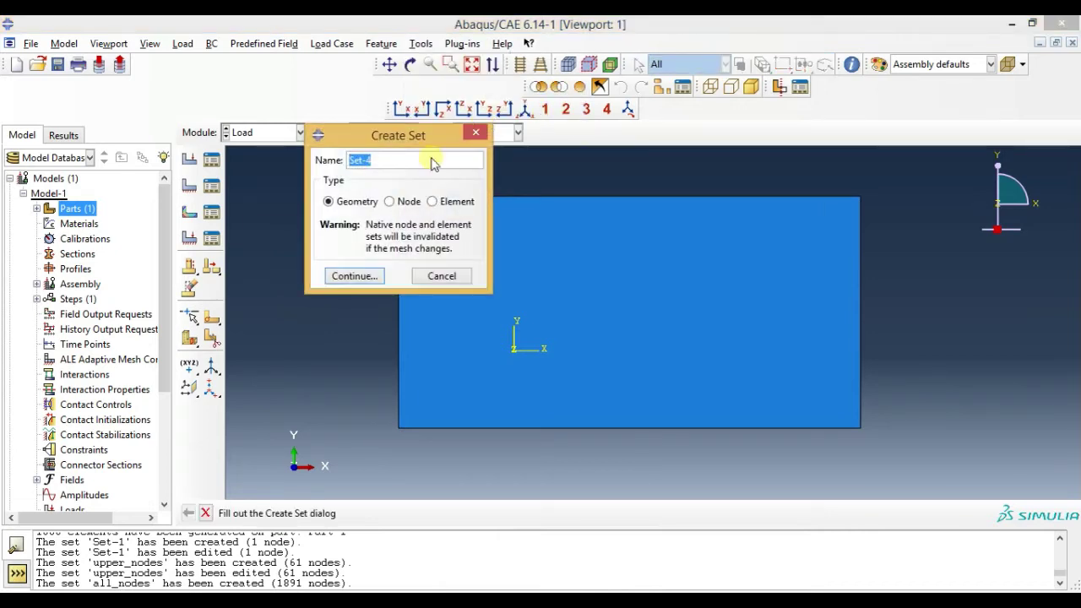
pyautogui.click(446, 207)
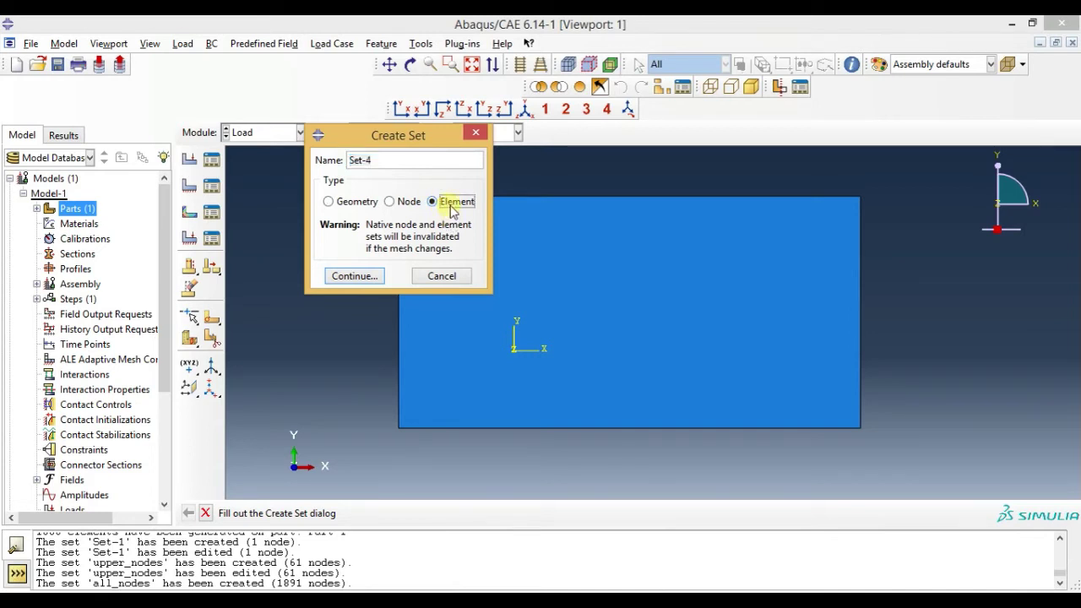
pyautogui.click(355, 277)
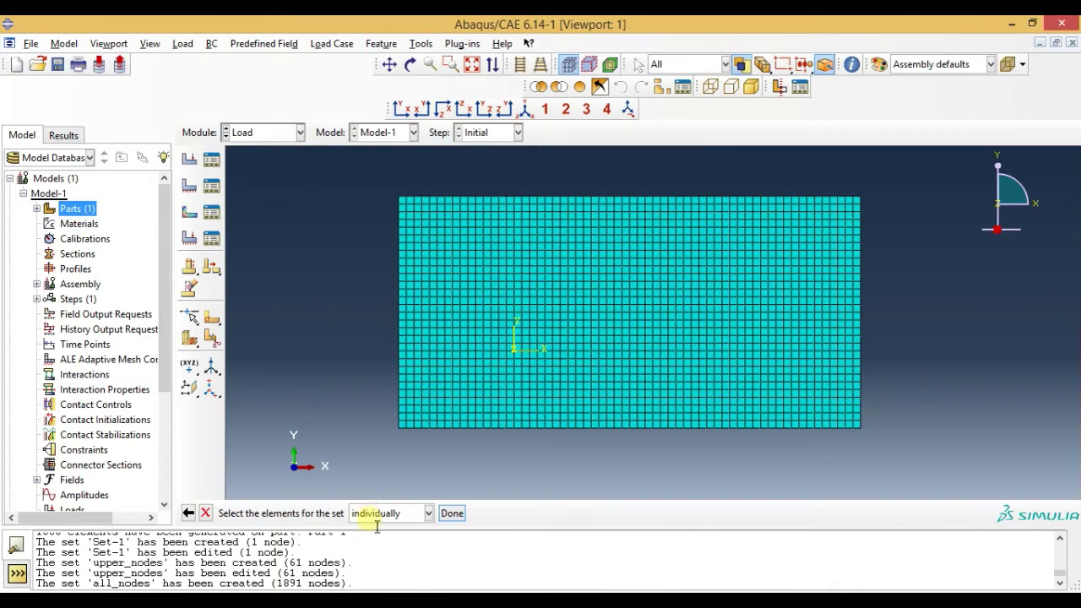
pyautogui.scroll(3, 398, 433)
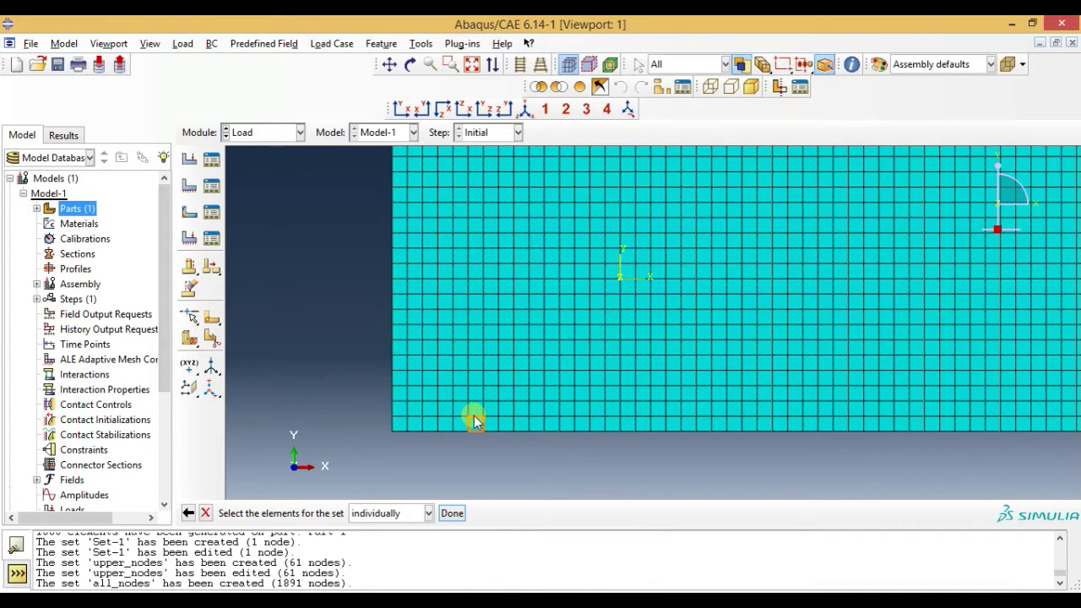
pyautogui.click(402, 424)
pyautogui.click(453, 513)
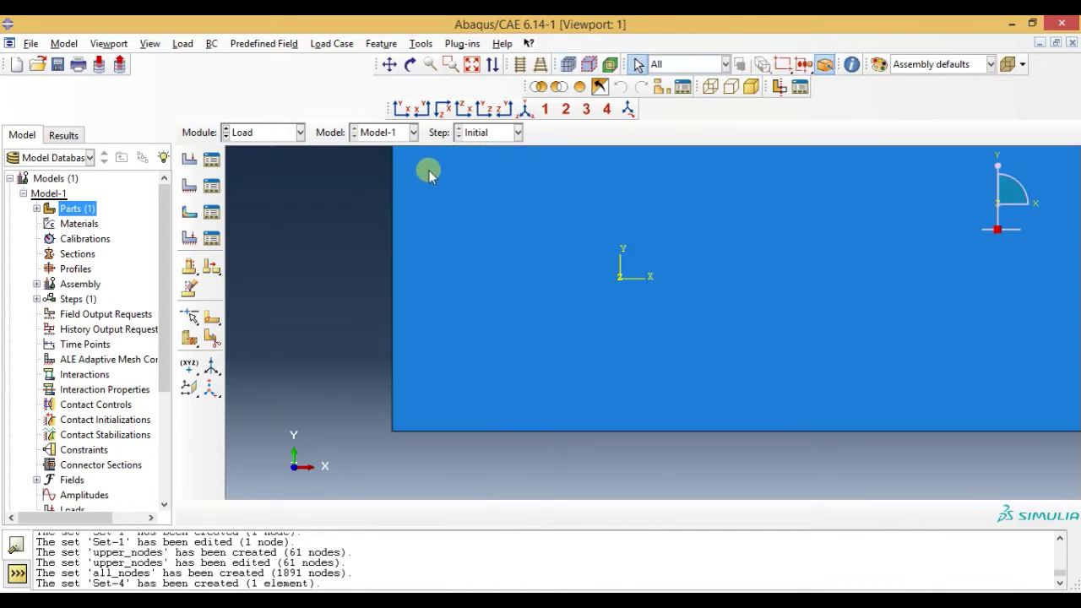
pyautogui.scroll(-3, 613, 299)
# Step: Refit the view and redefine Set-4 by reselecting the bottom-left corner element
pyautogui.click(401, 109)
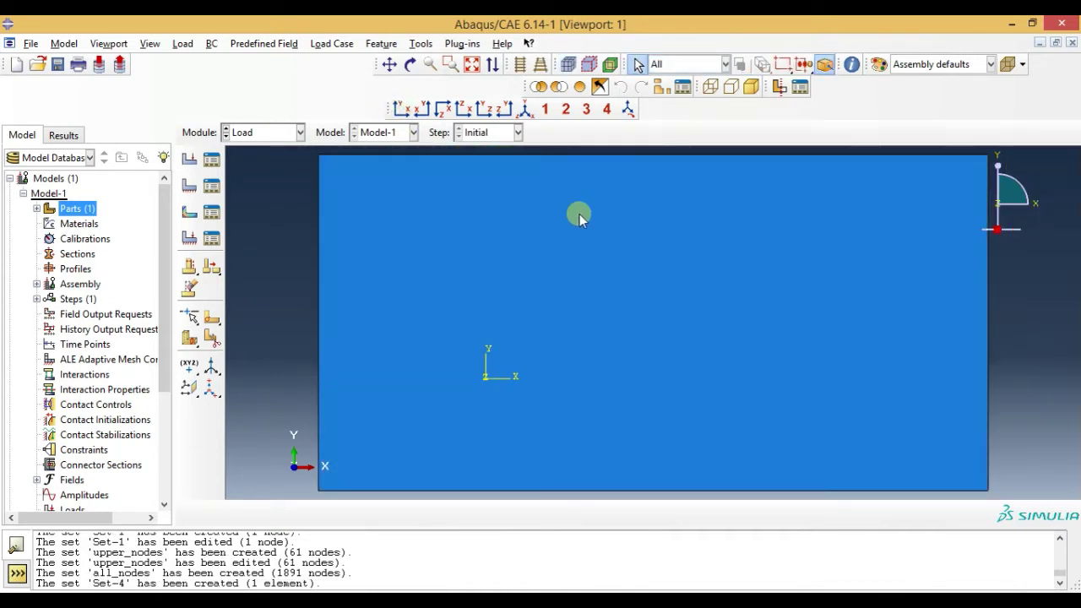
pyautogui.scroll(-2, 579, 208)
pyautogui.click(421, 43)
pyautogui.moveTo(456, 93)
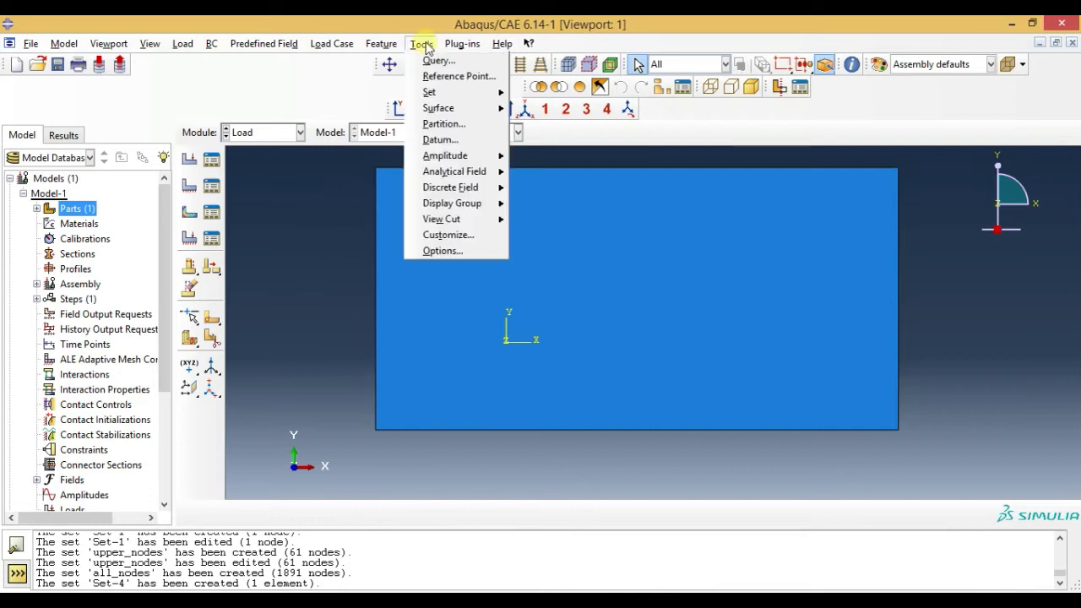
pyautogui.moveTo(536, 125)
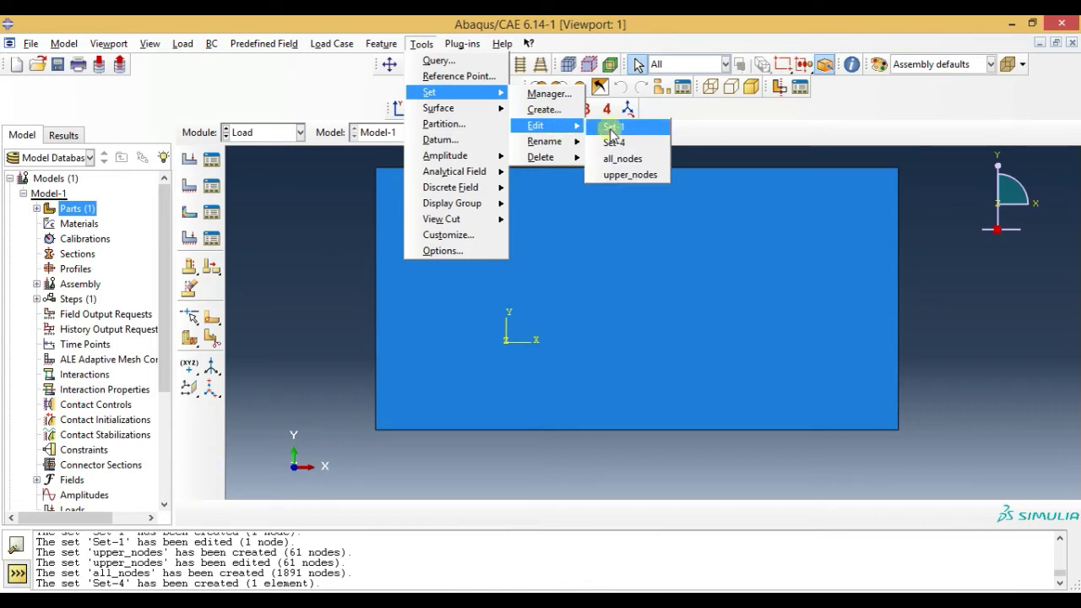
pyautogui.click(612, 131)
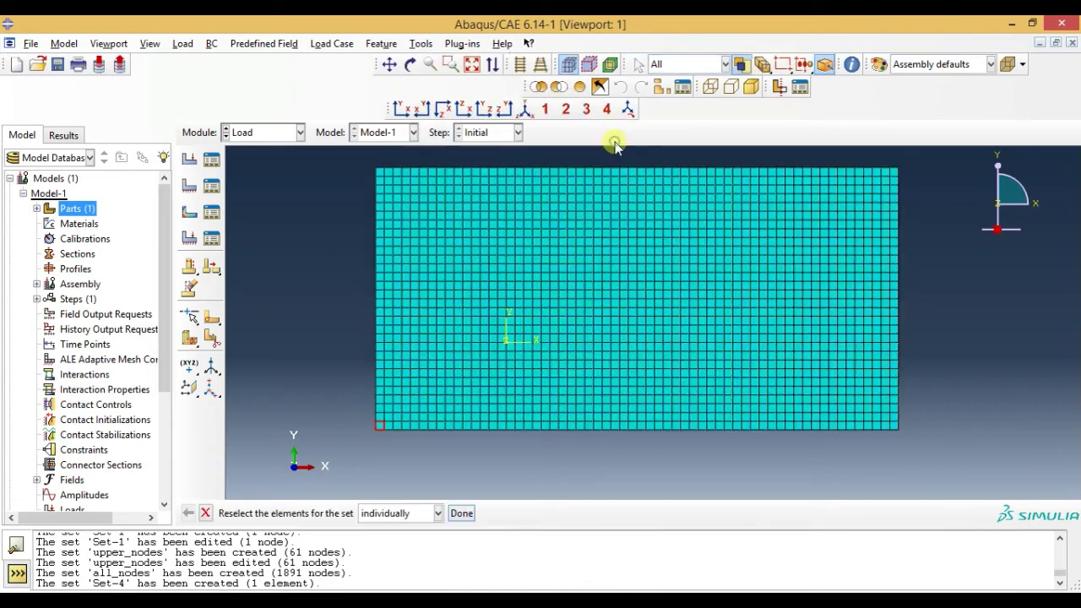
pyautogui.click(380, 427)
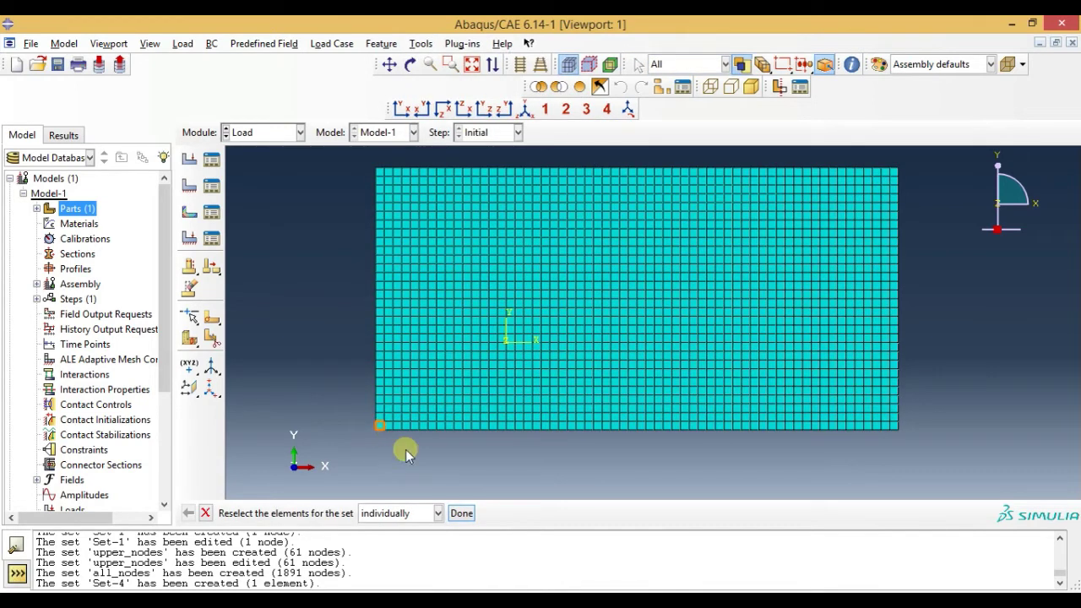
pyautogui.click(461, 513)
pyautogui.click(421, 43)
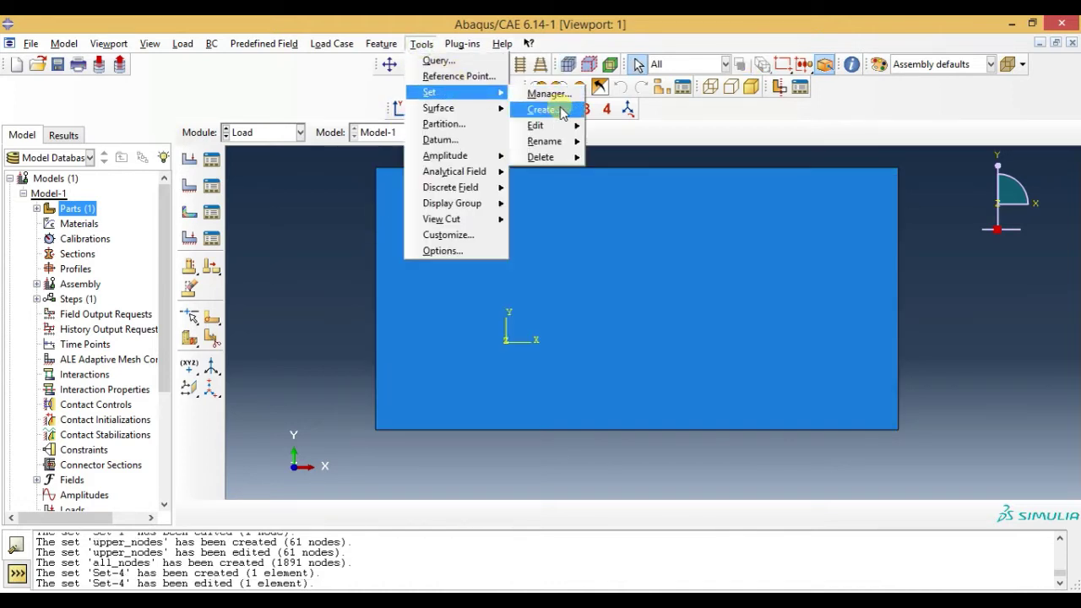
# Step: Create element set elementset2 by feature edge from the 60 bottom-edge elements
pyautogui.click(561, 110)
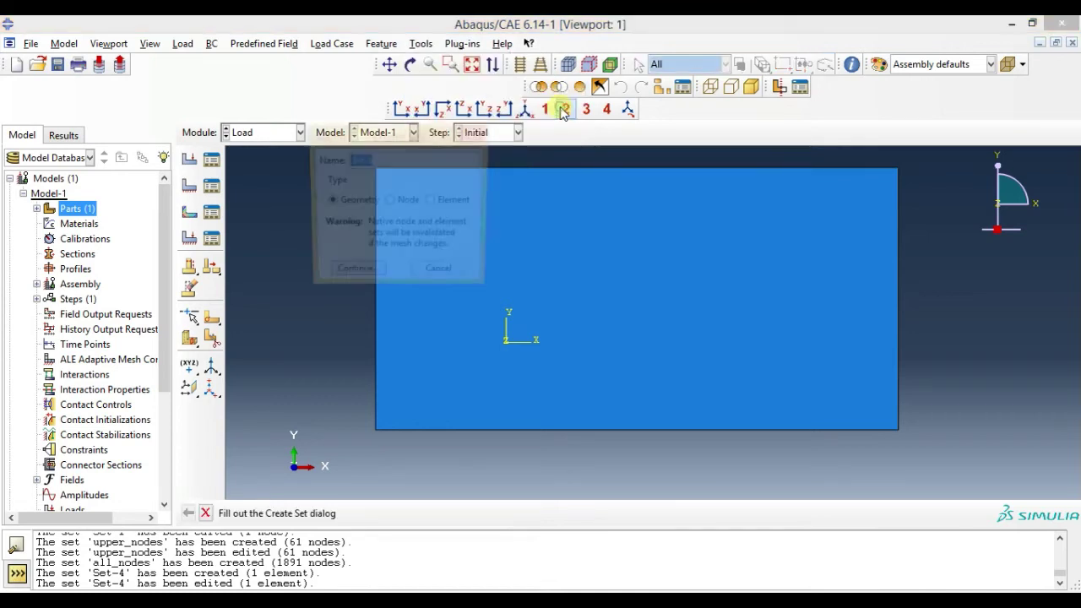
pyautogui.write('elementset2')
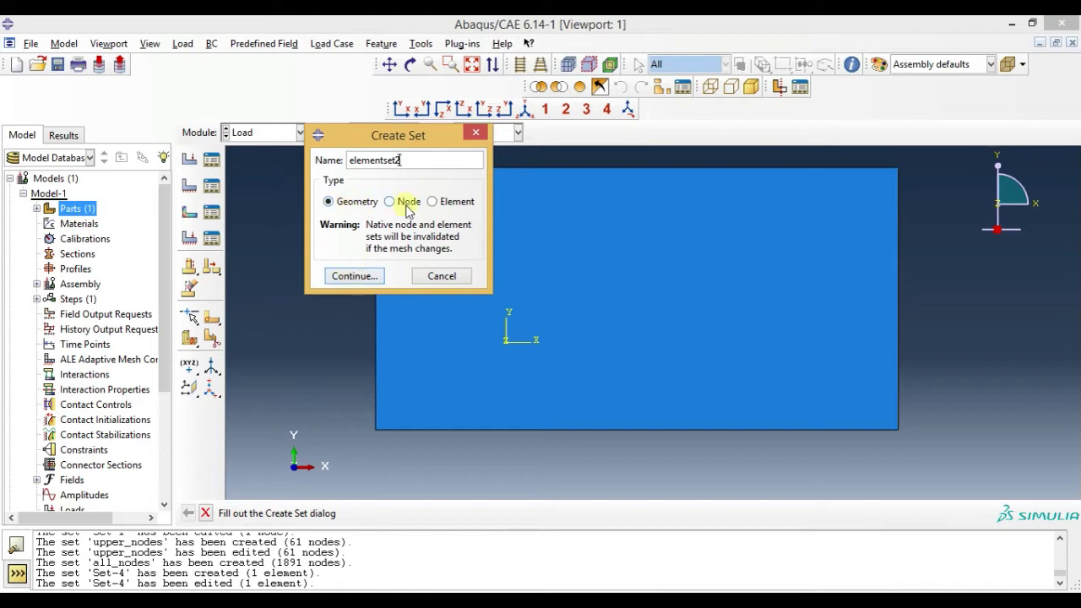
pyautogui.click(440, 204)
pyautogui.click(374, 277)
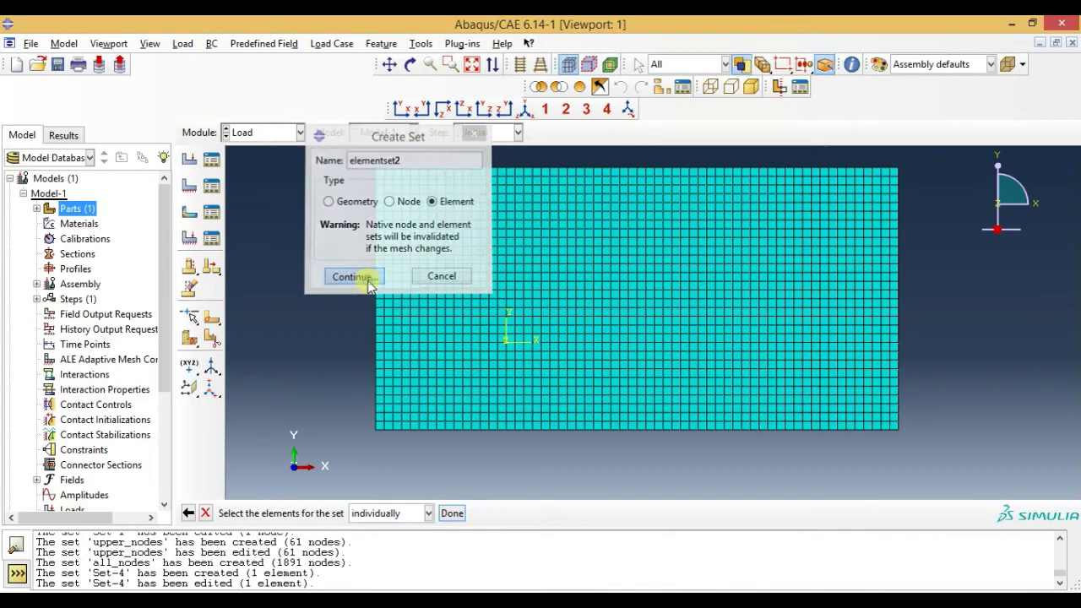
pyautogui.click(381, 514)
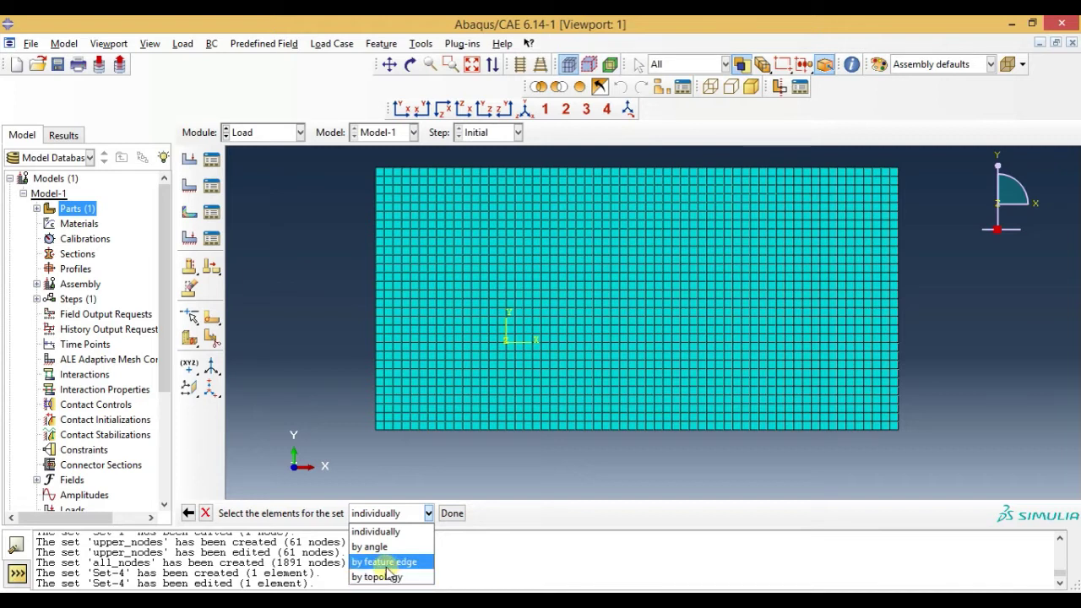
pyautogui.click(384, 562)
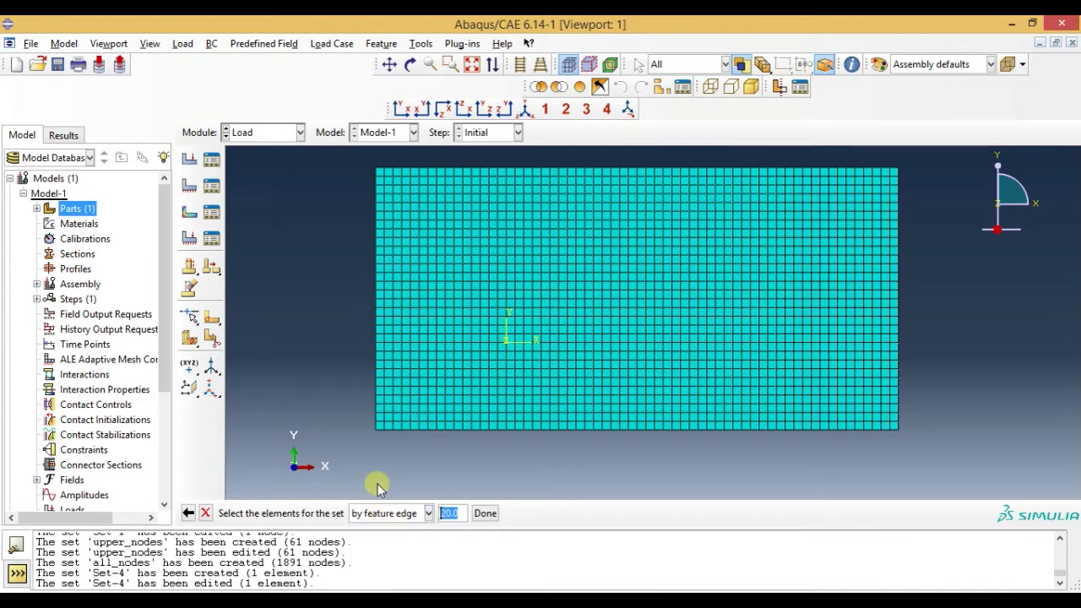
pyautogui.click(379, 424)
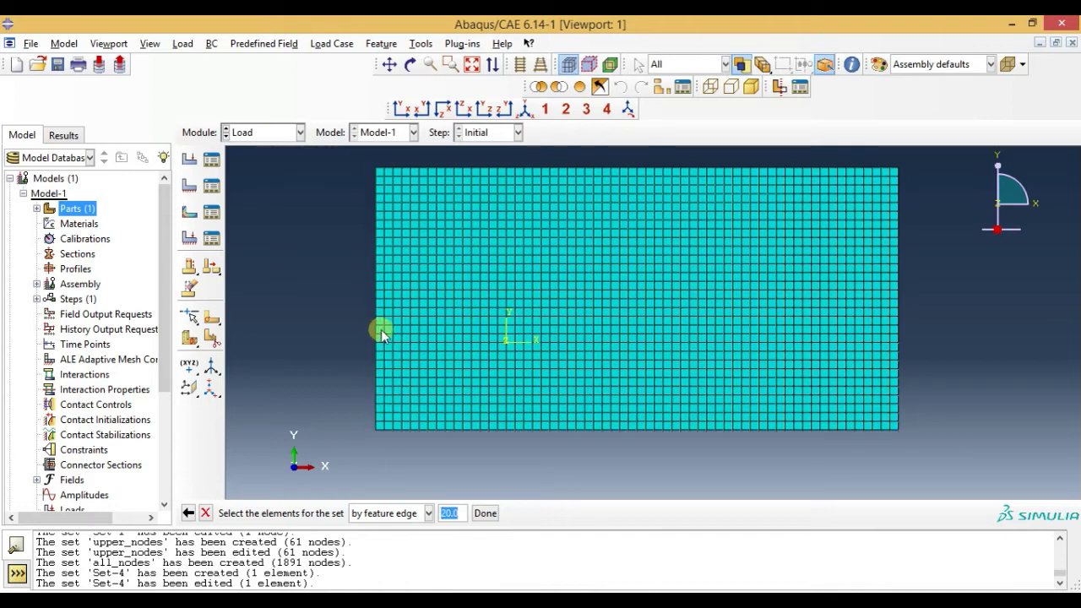
pyautogui.click(385, 177)
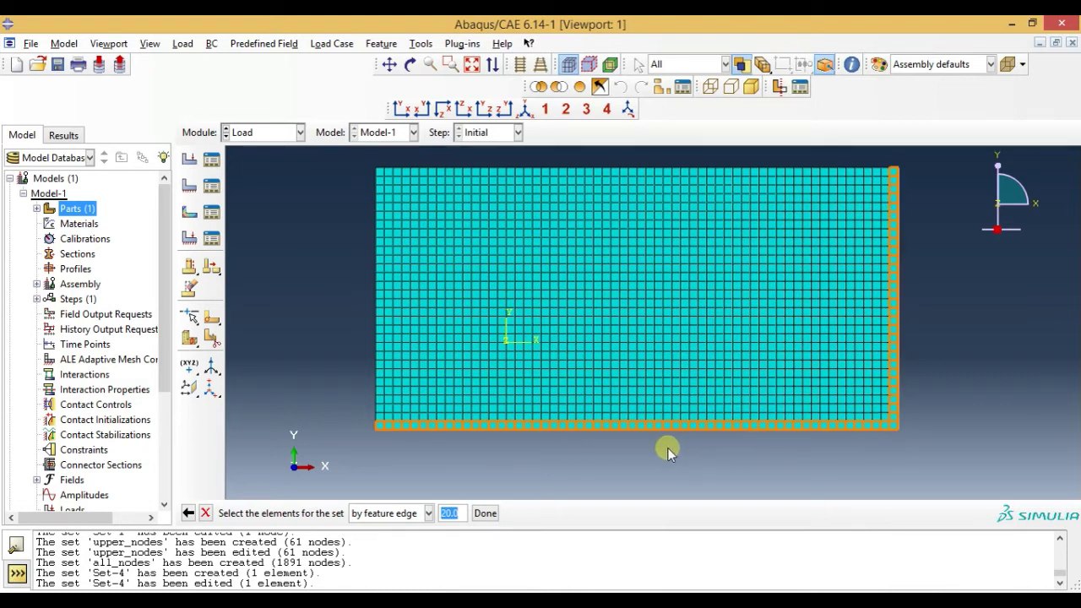
pyautogui.click(652, 425)
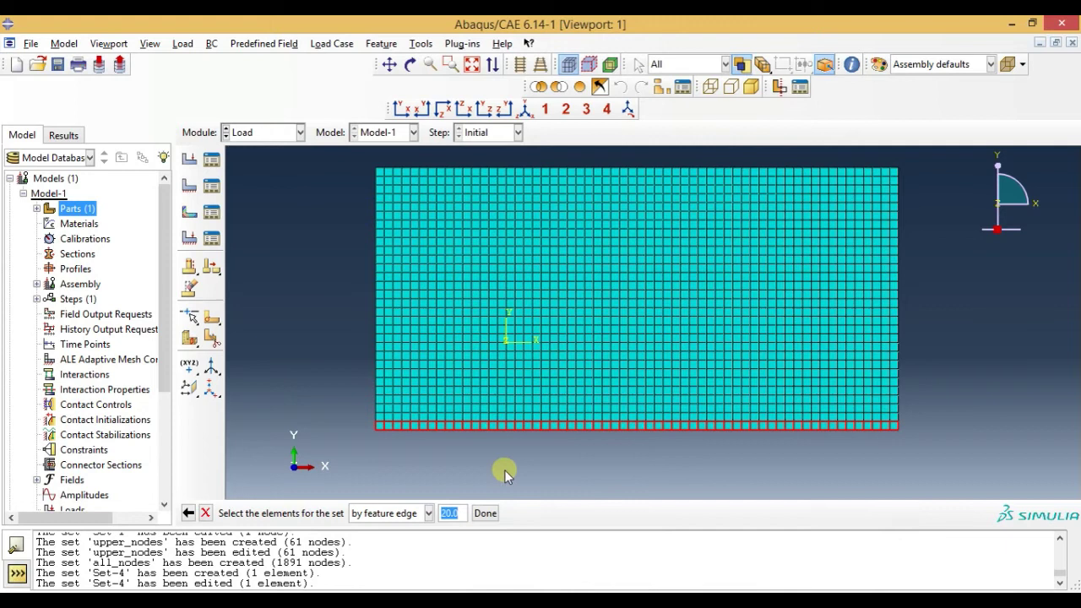
pyautogui.click(486, 513)
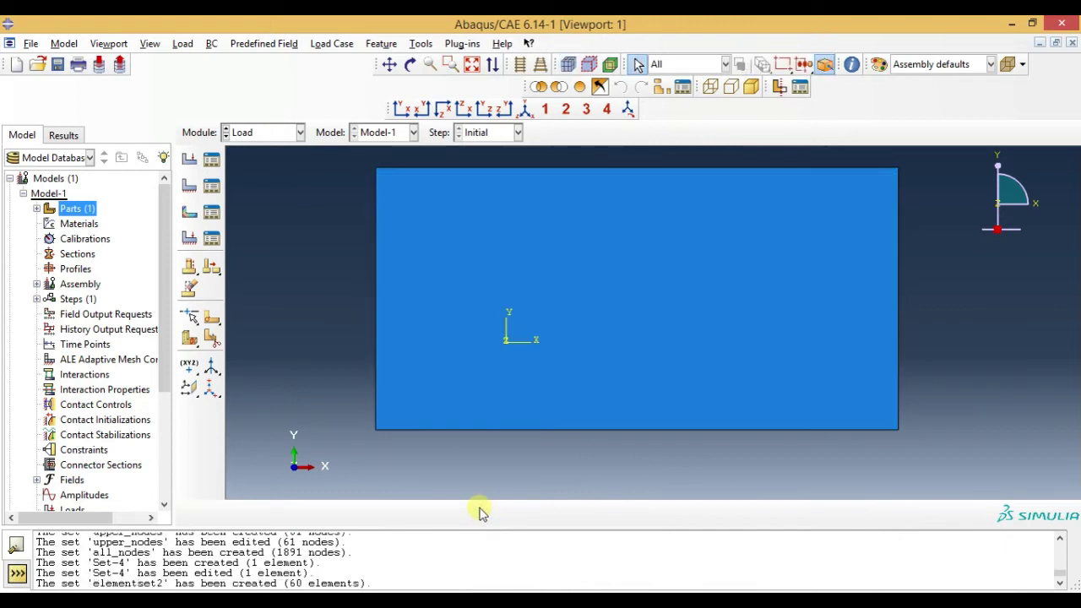
# Step: Edit the bottom-edge element set, showing its bottom row of elements as selected
pyautogui.click(421, 43)
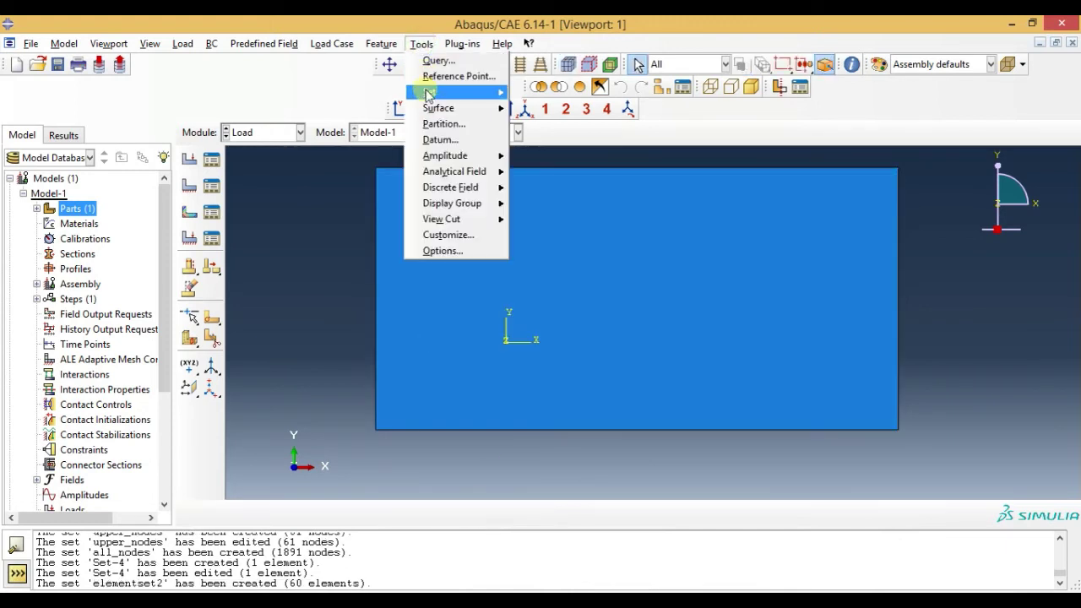
pyautogui.moveTo(430, 92)
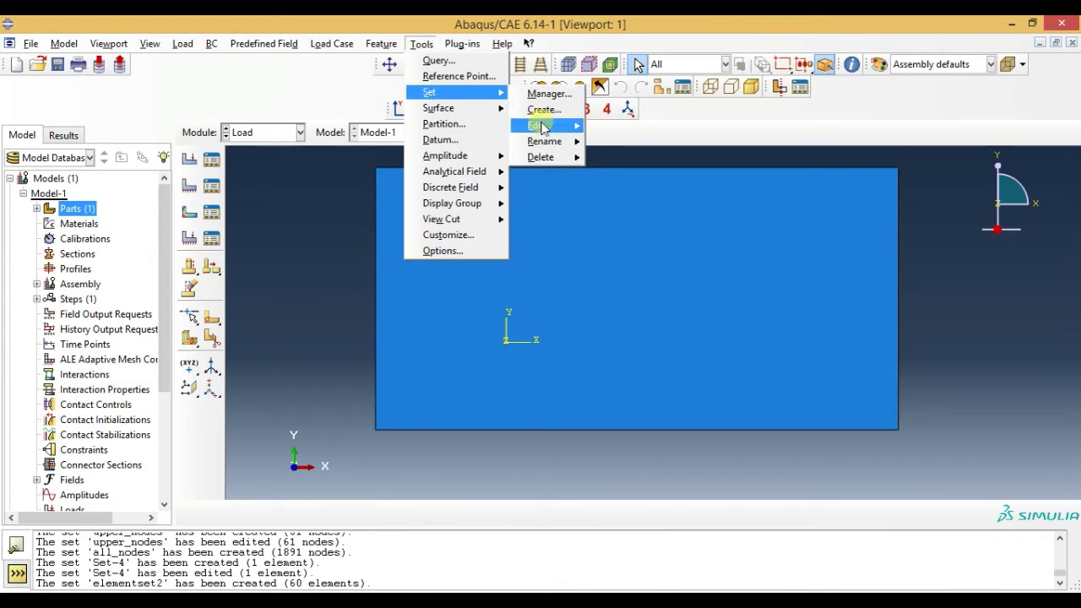
pyautogui.moveTo(539, 125)
pyautogui.click(646, 144)
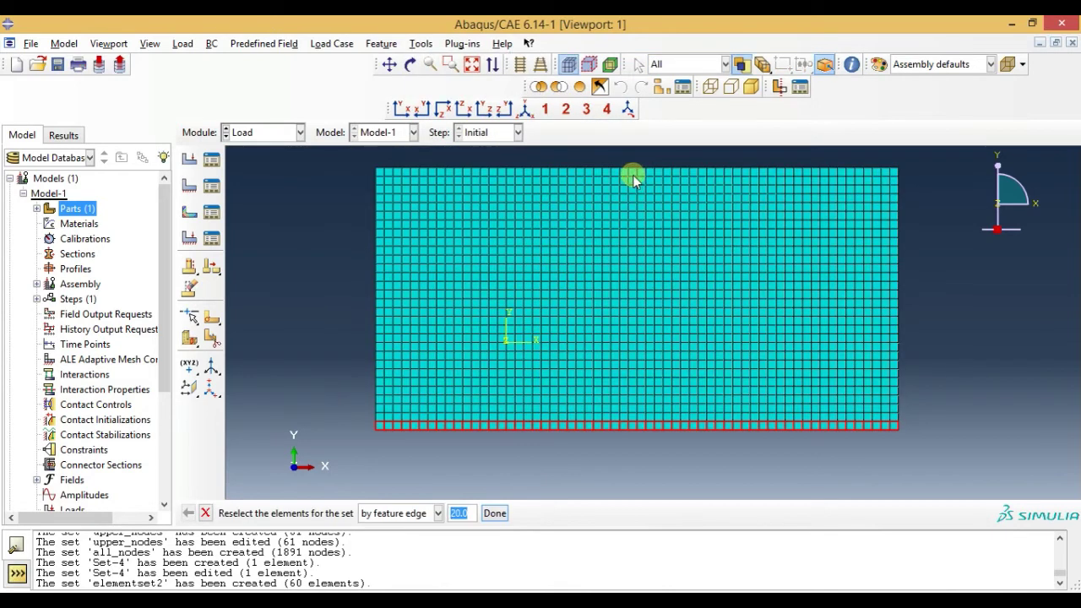
pyautogui.click(421, 43)
pyautogui.moveTo(456, 92)
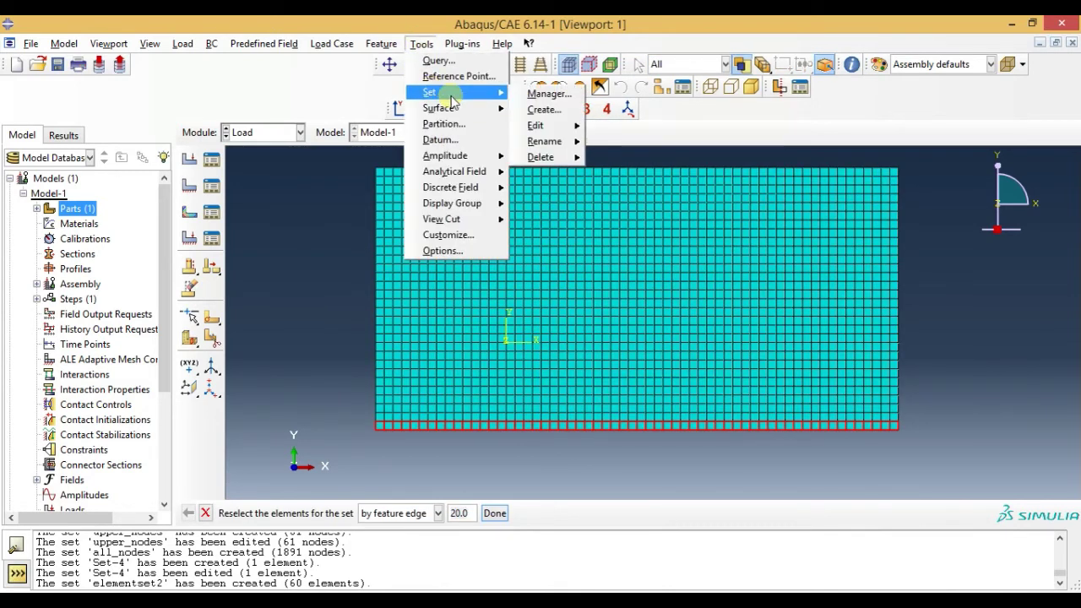
# Step: Create element set elementset3 by selecting all 1800 plate elements by angle
pyautogui.click(535, 112)
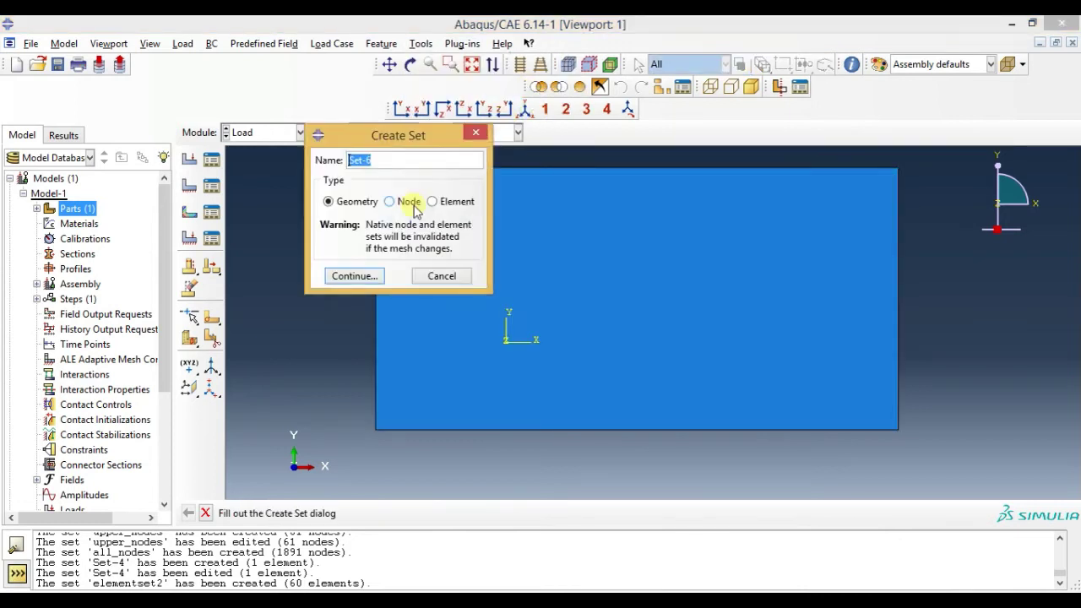
pyautogui.click(432, 201)
pyautogui.click(405, 165)
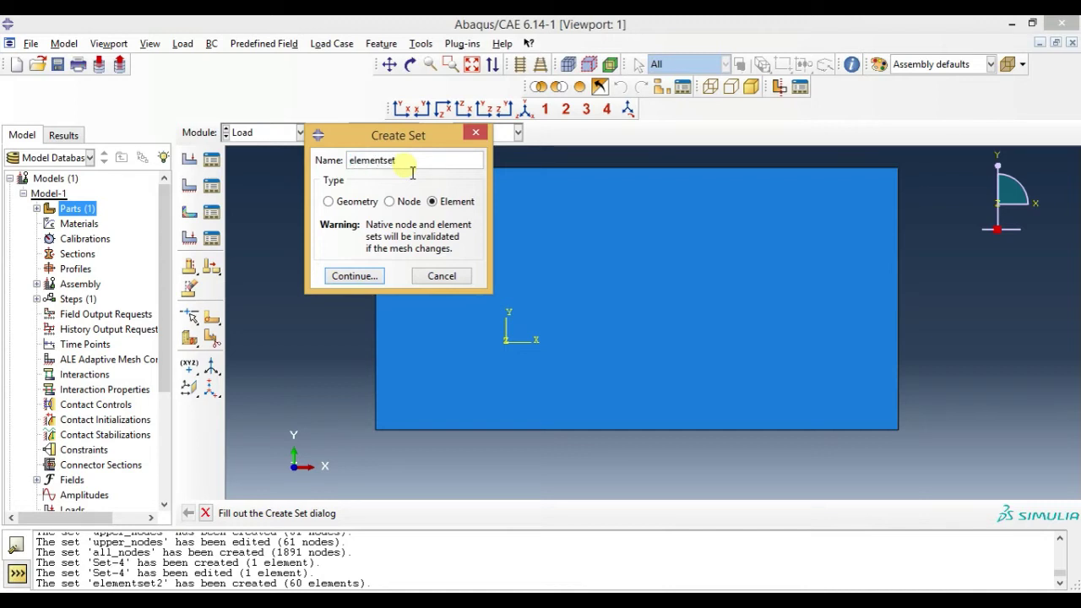
pyautogui.click(342, 277)
pyautogui.click(368, 513)
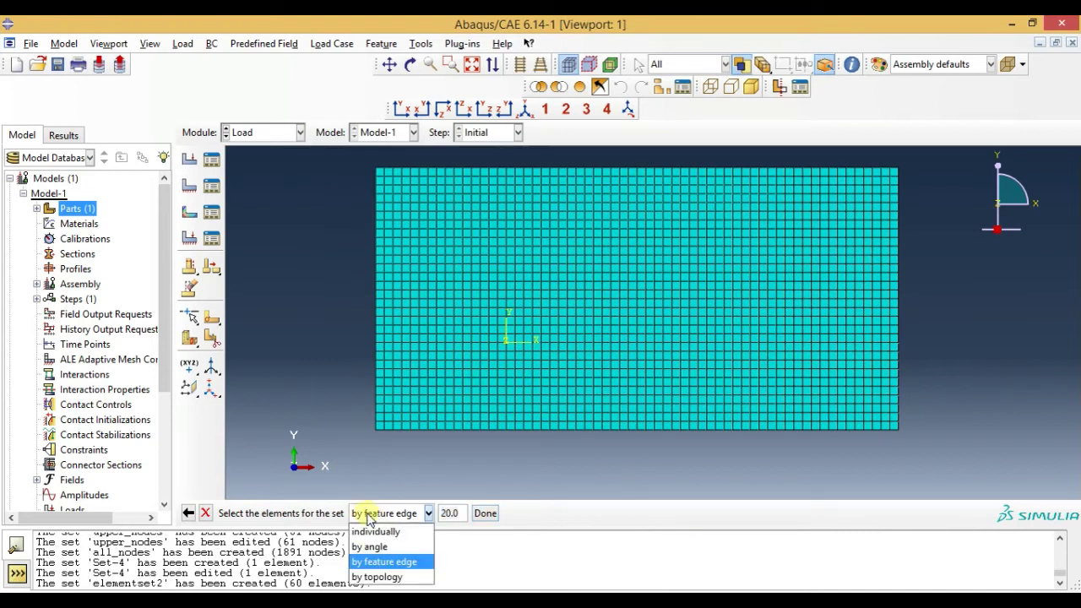
pyautogui.click(382, 546)
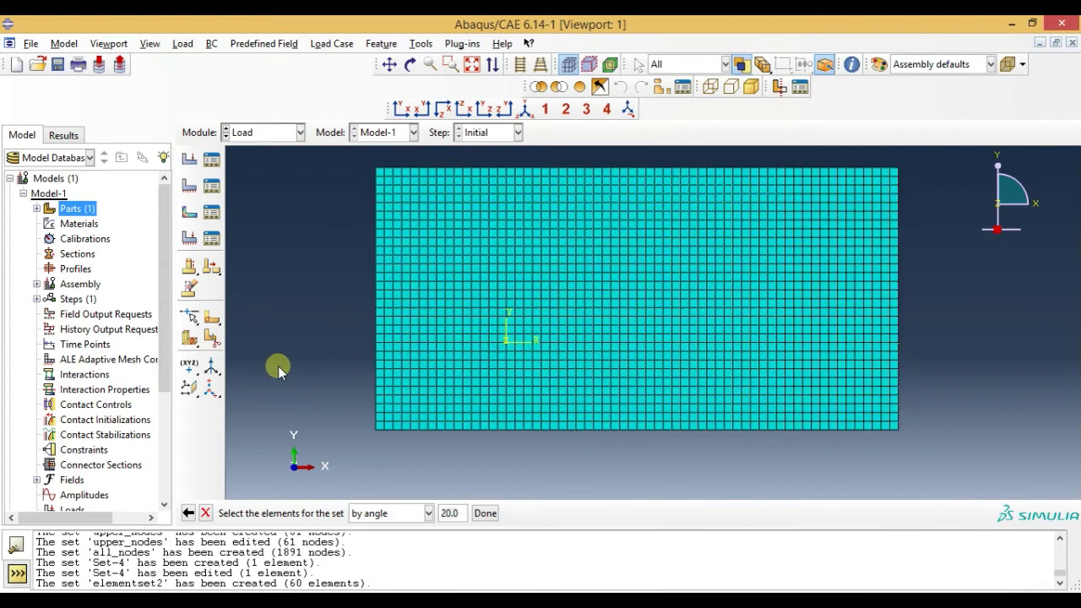
pyautogui.click(385, 314)
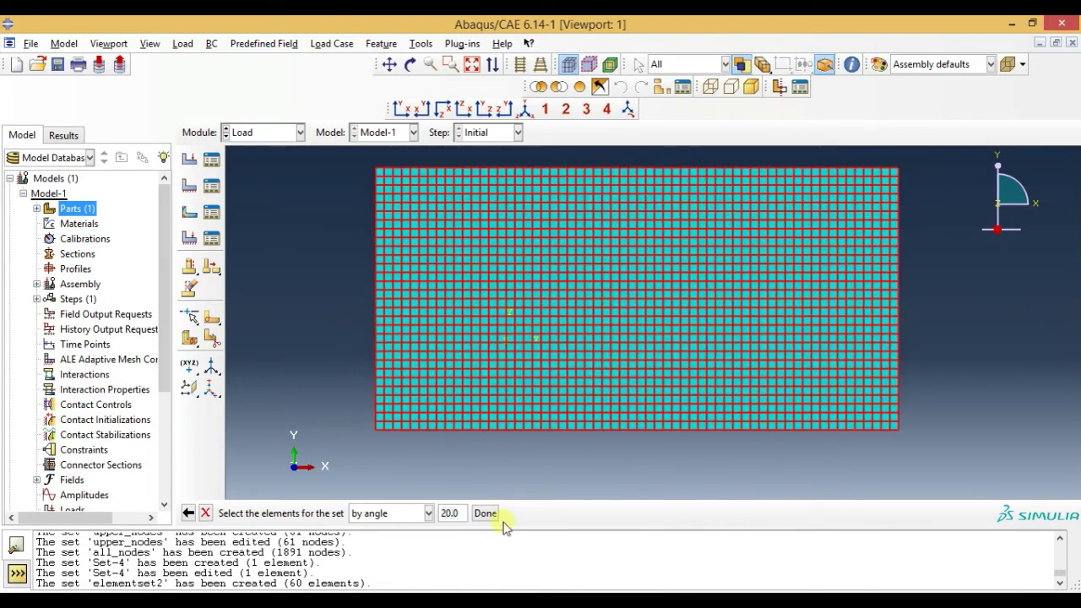
pyautogui.click(485, 513)
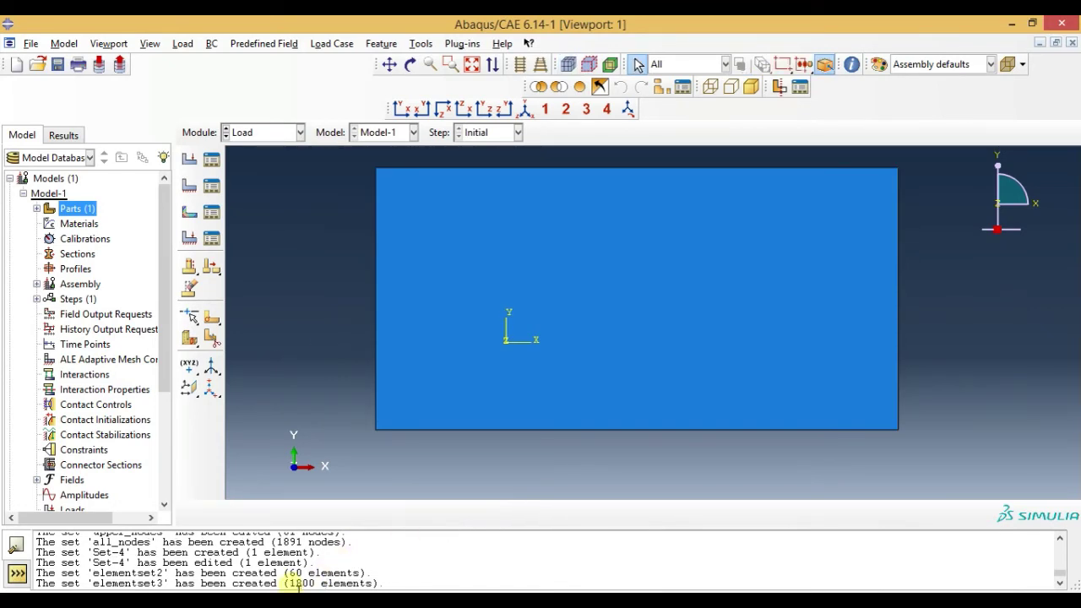
# Step: Check the 1800-element count and re-save elementset3 with its selection unchanged
pyautogui.moveTo(299, 582); pyautogui.dragTo(315, 583)
pyautogui.click(420, 43)
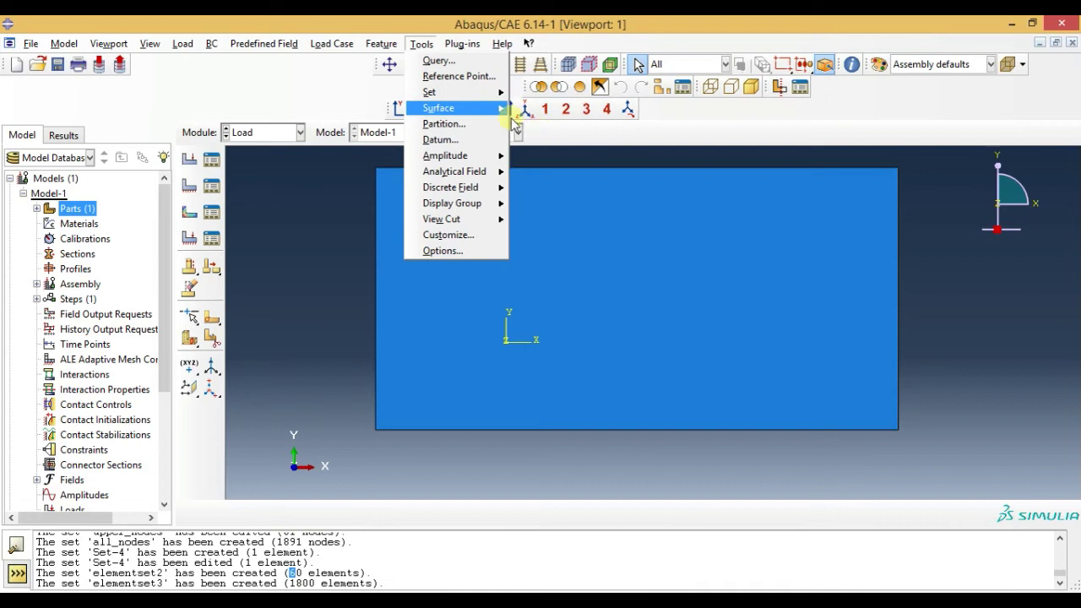
pyautogui.moveTo(537, 126)
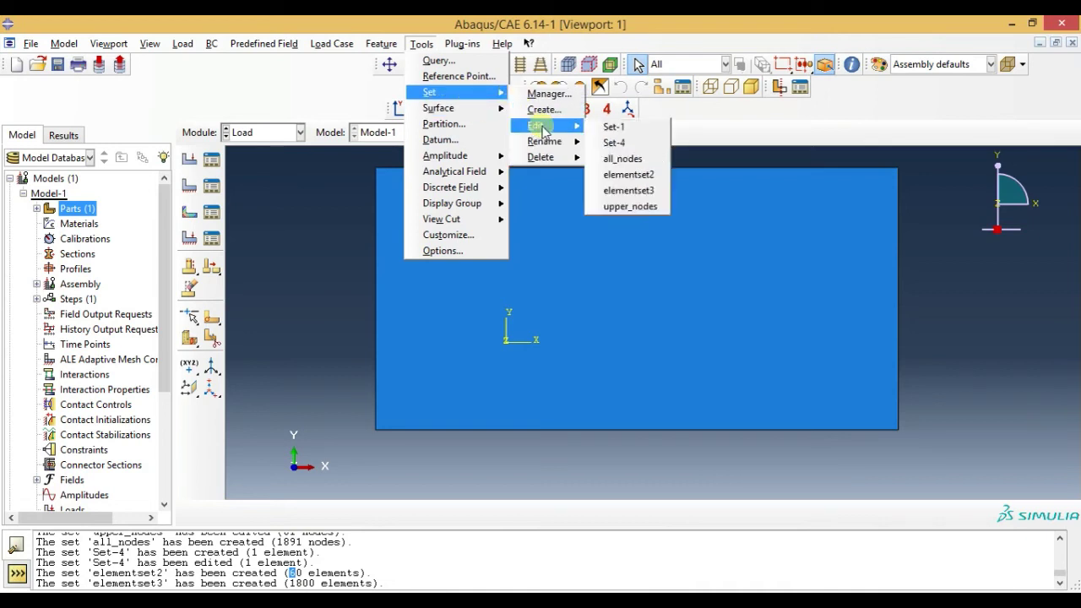
pyautogui.click(621, 190)
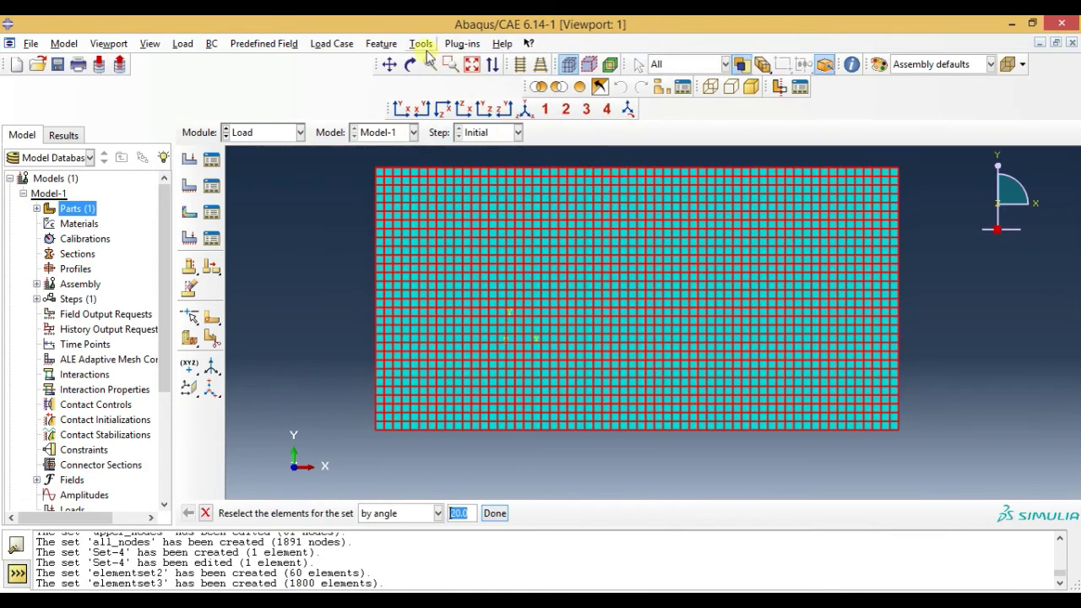
pyautogui.click(495, 513)
pyautogui.click(426, 44)
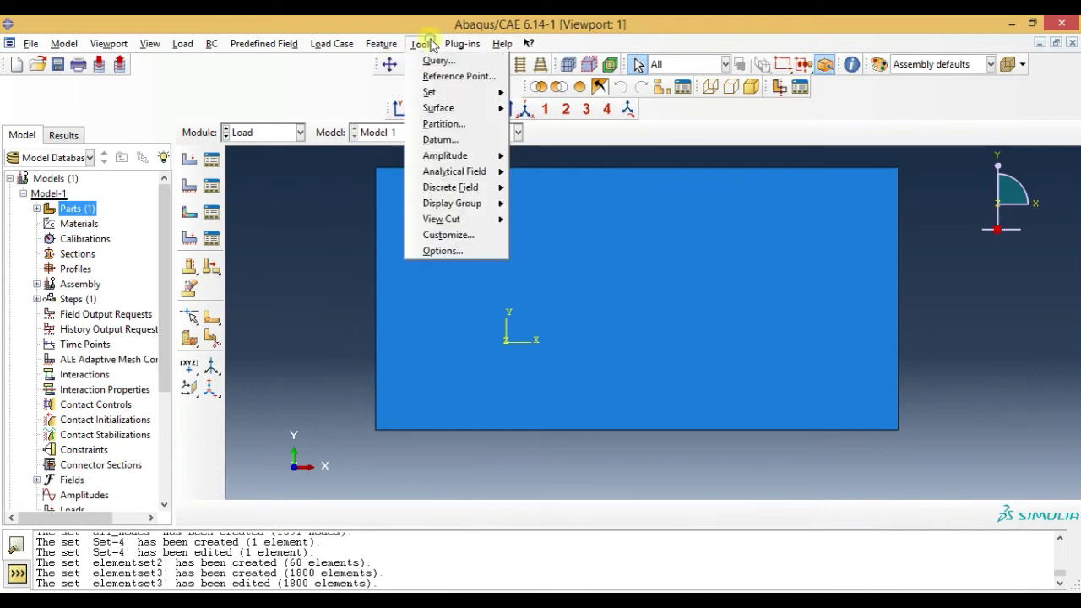
# Step: Start element set elementset4 with the element selection method set to 'by topology'
pyautogui.click(541, 108)
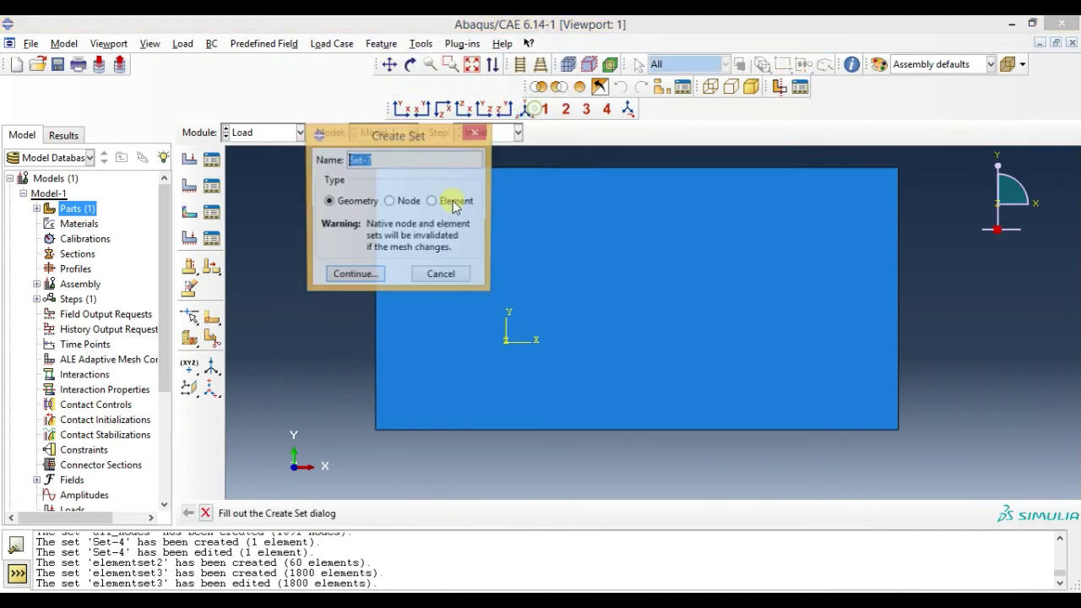
pyautogui.click(432, 202)
pyautogui.write('elementset4')
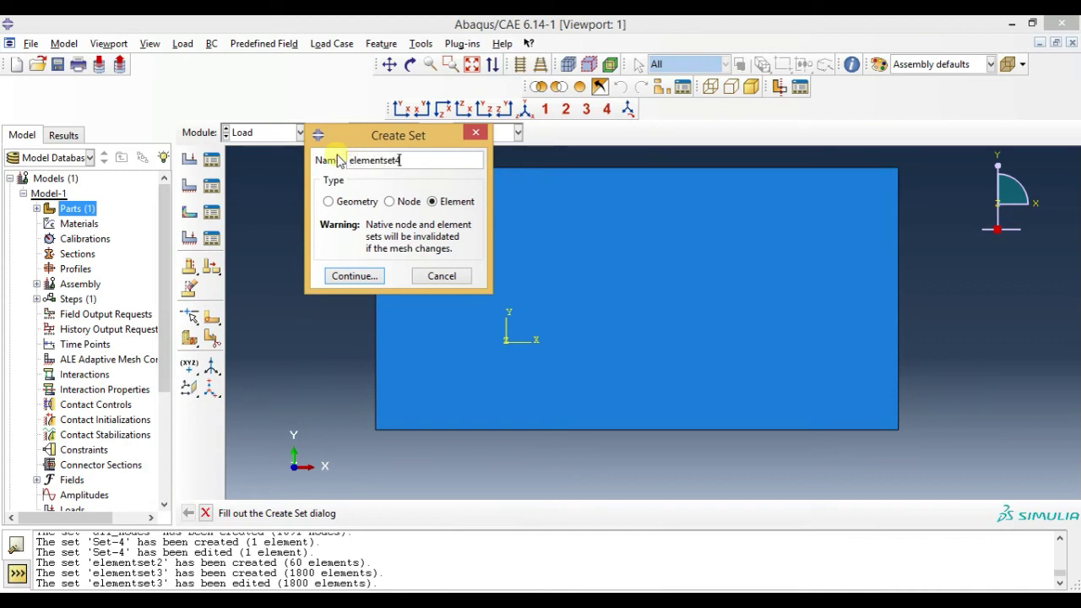
pyautogui.click(355, 276)
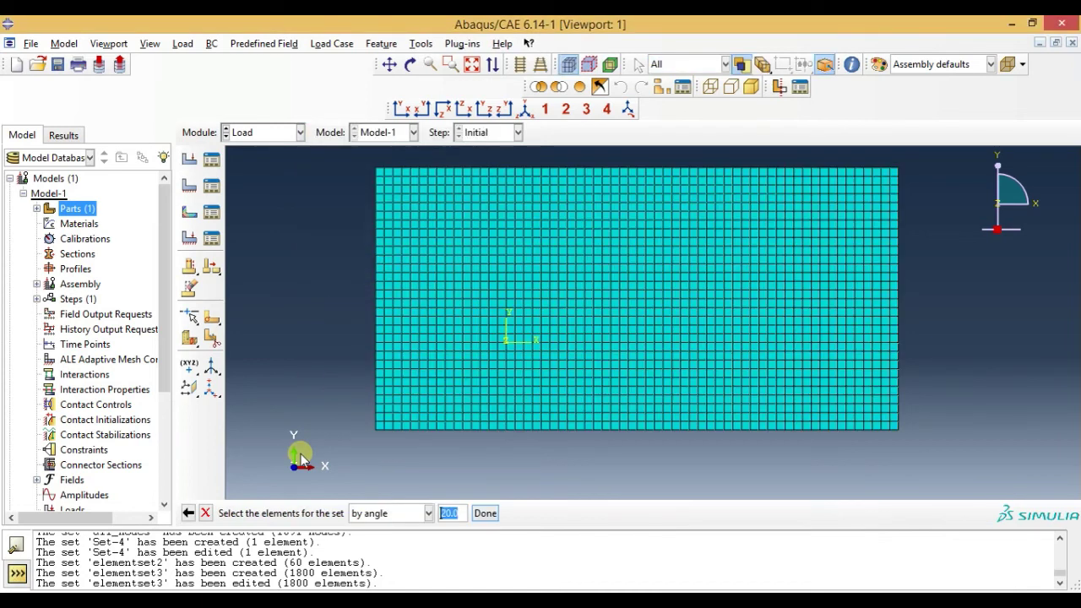
pyautogui.click(358, 513)
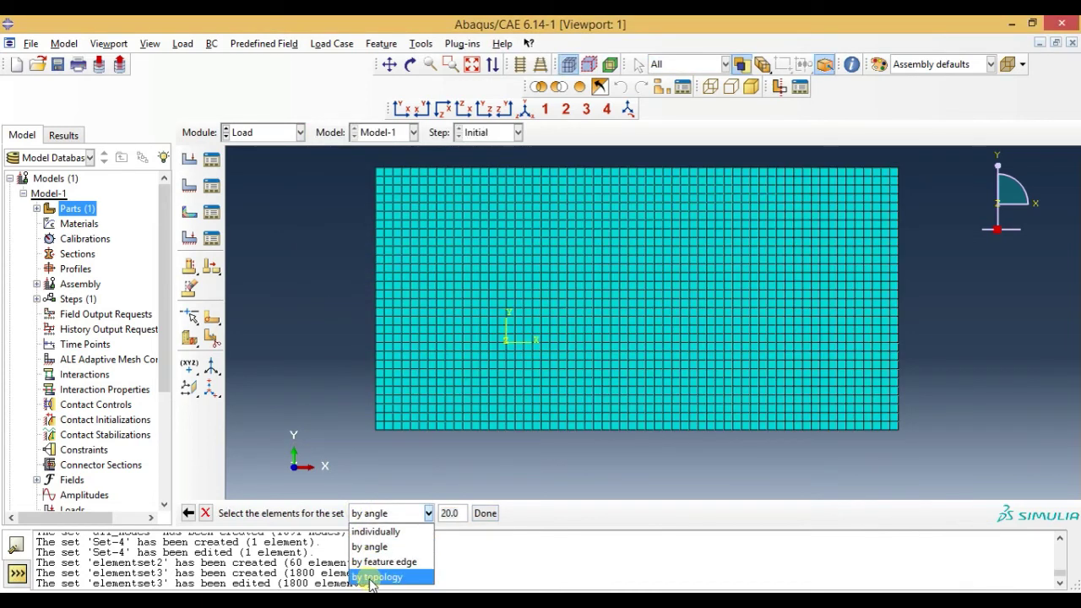
pyautogui.click(380, 578)
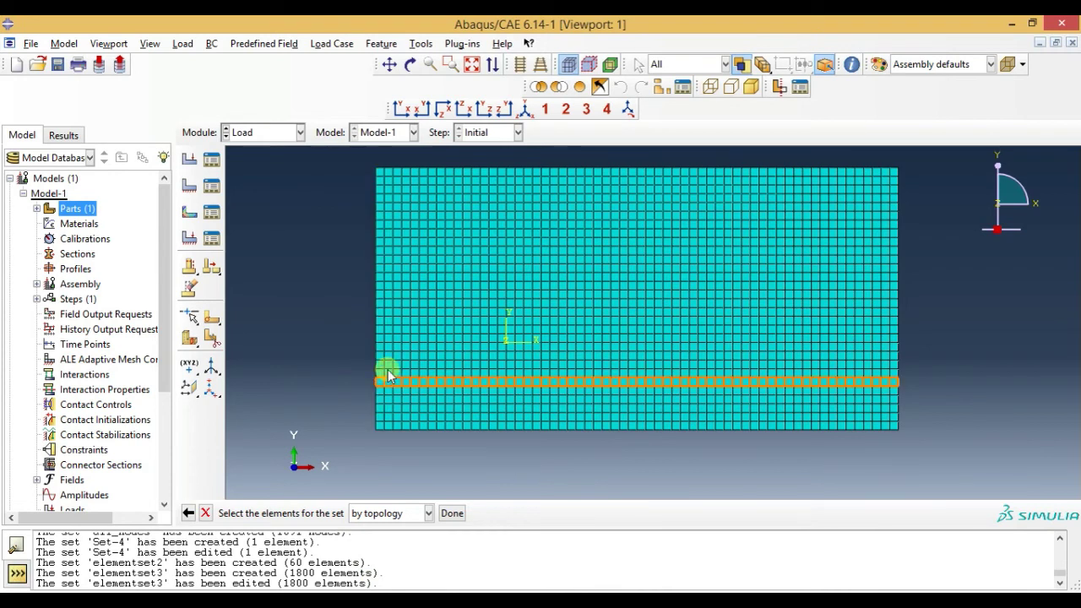
# Step: Pick the 30-element column along the plate's left edge and finish elementset4
pyautogui.scroll(1, 389, 369)
pyautogui.click(391, 337)
pyautogui.scroll(-1, 473, 326)
pyautogui.click(424, 194)
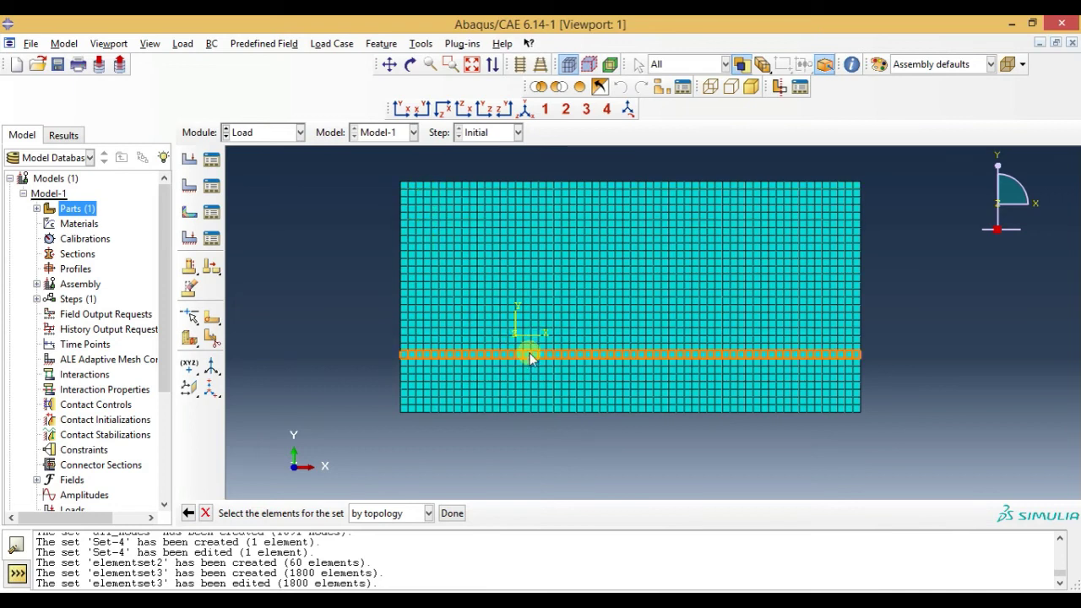
pyautogui.scroll(1, 540, 334)
pyautogui.scroll(-1, 516, 270)
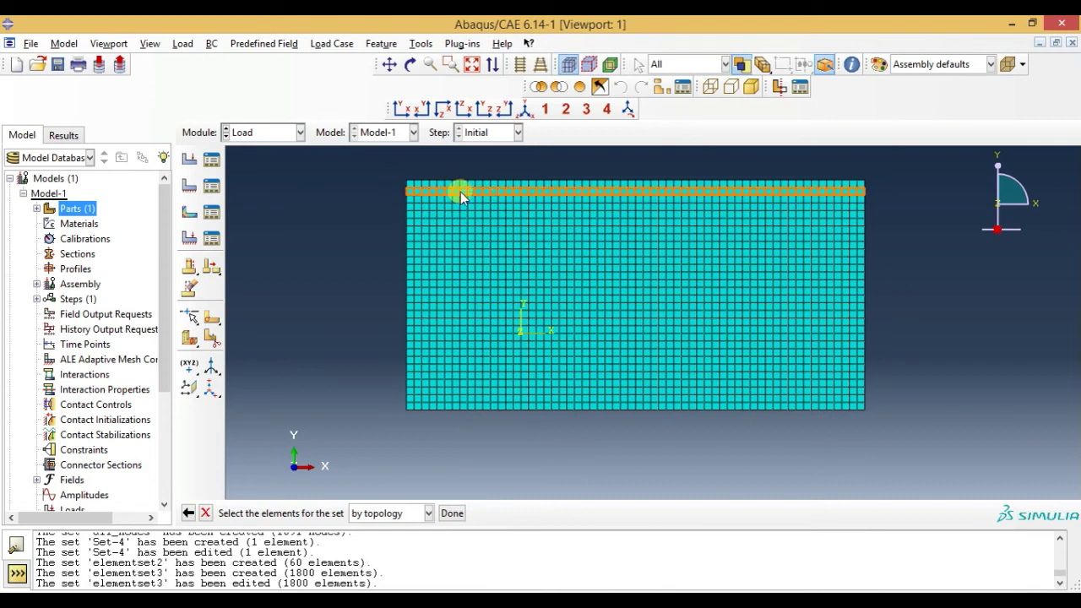
pyautogui.click(439, 257)
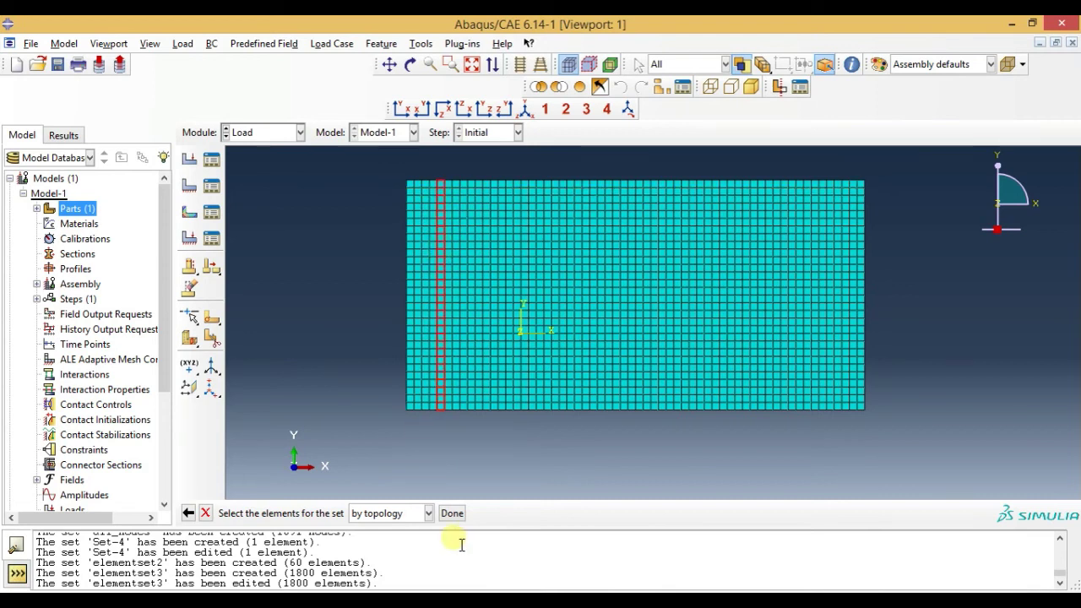
pyautogui.click(452, 512)
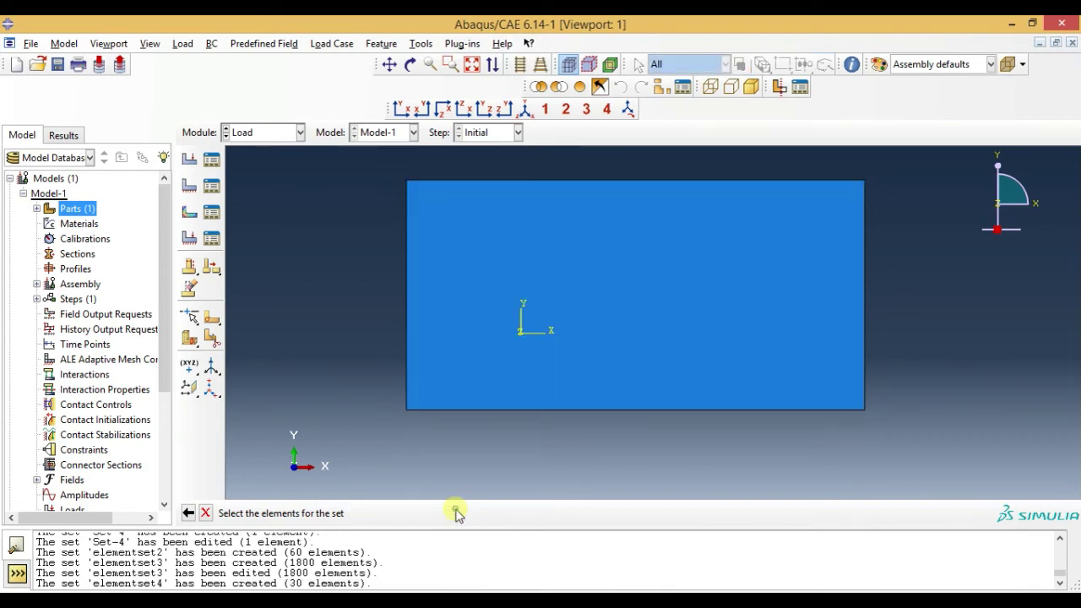
# Step: Re-edit elementset4 via Tools > Set, keeping its 30 left-edge elements unchanged, and refit the plate view
pyautogui.click(421, 43)
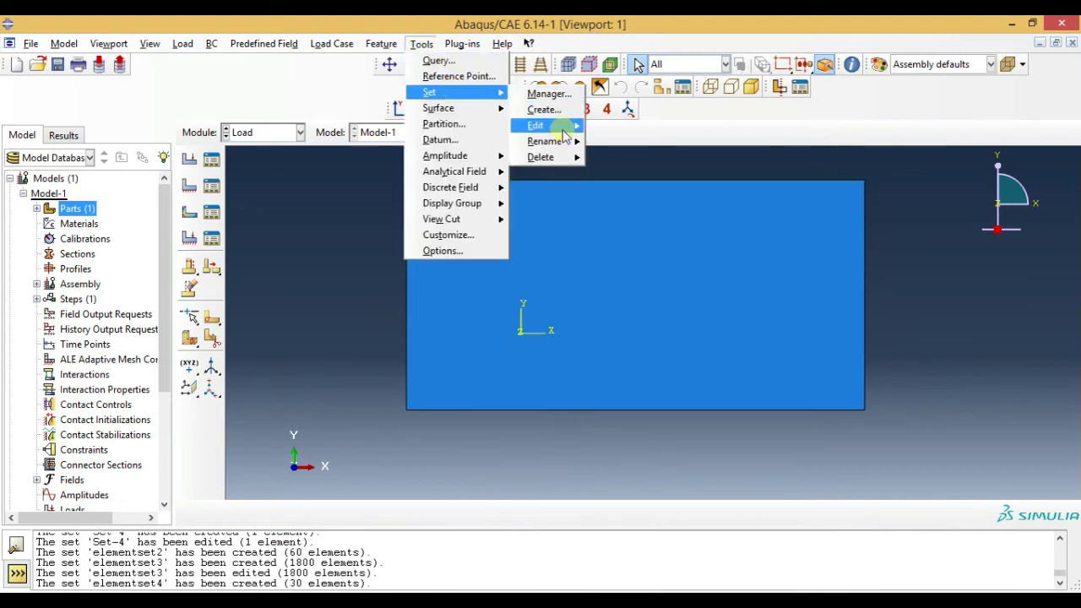
pyautogui.moveTo(544, 125)
pyautogui.click(658, 215)
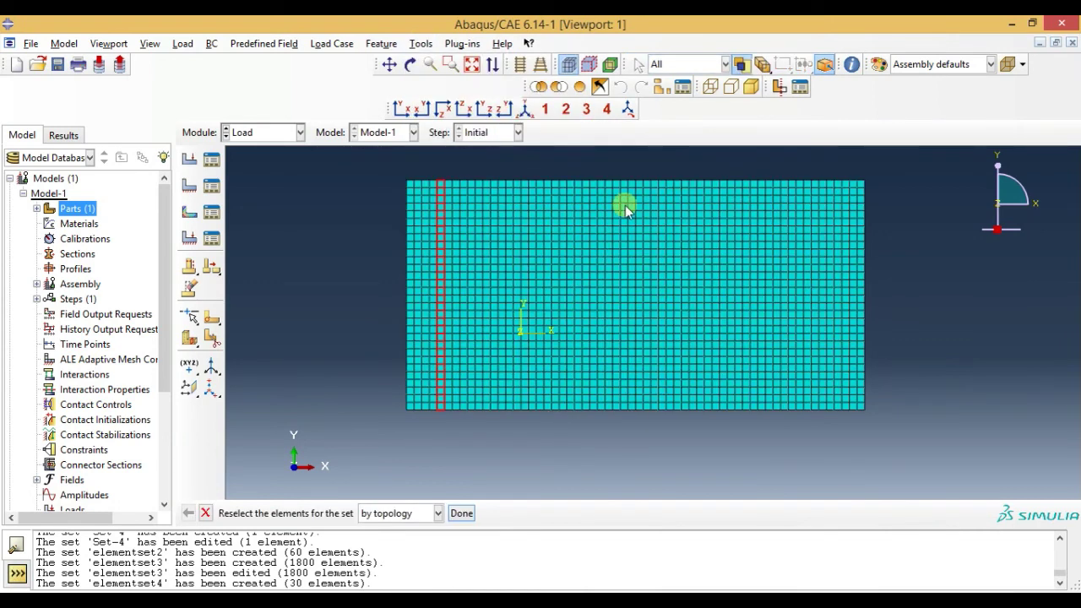
pyautogui.click(461, 513)
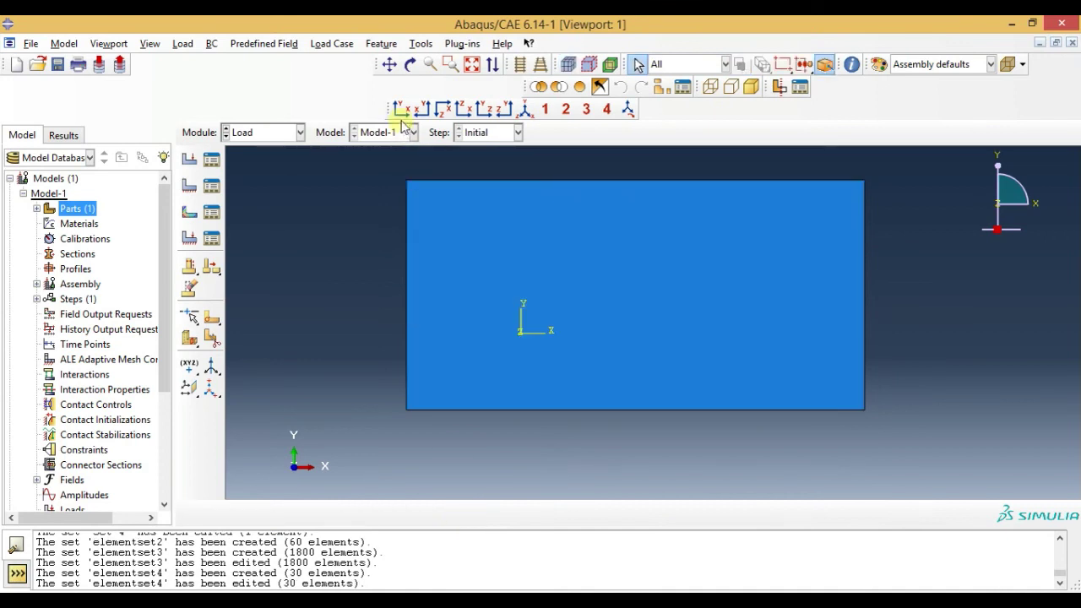
pyautogui.click(401, 112)
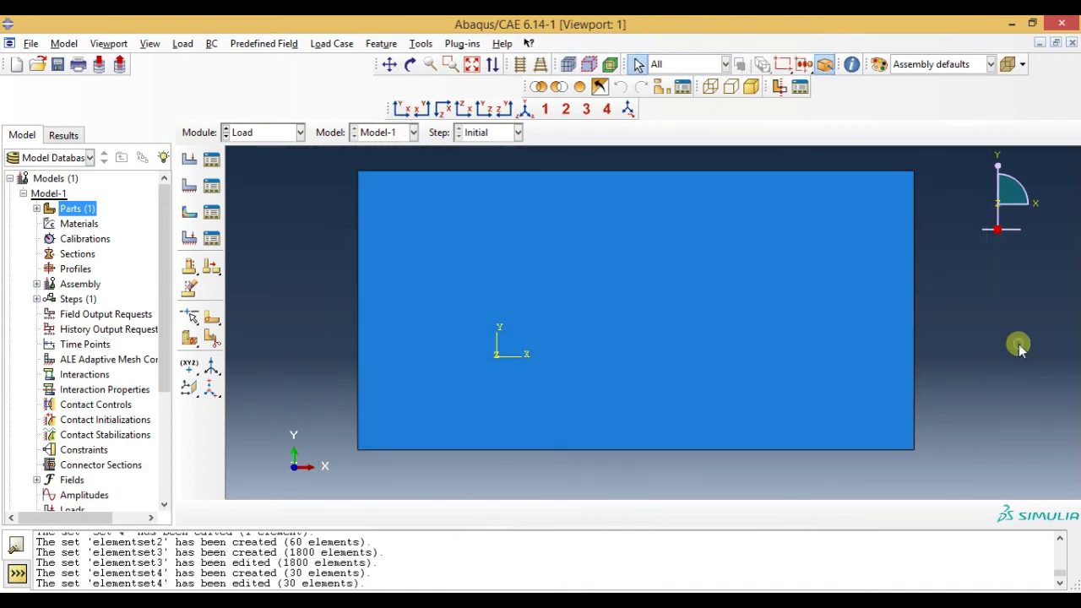